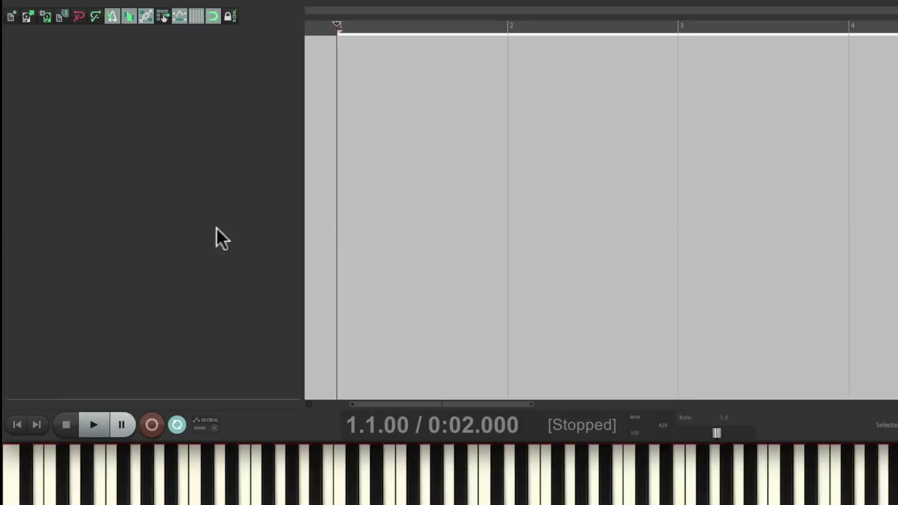
- Insert a new track, name it Synth and give it the magenta custom color
double_click(264, 181)
double_click(110, 63)
text(Synth)
key(Return)
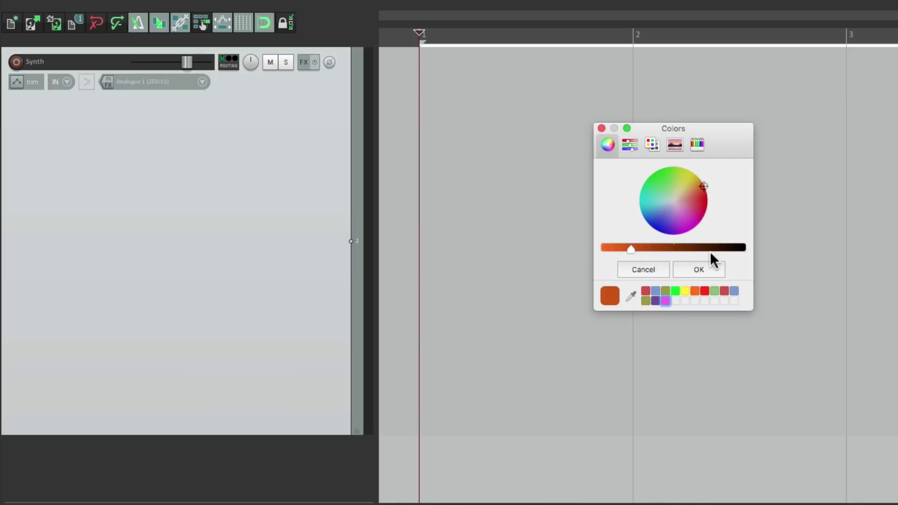
click(665, 300)
click(693, 269)
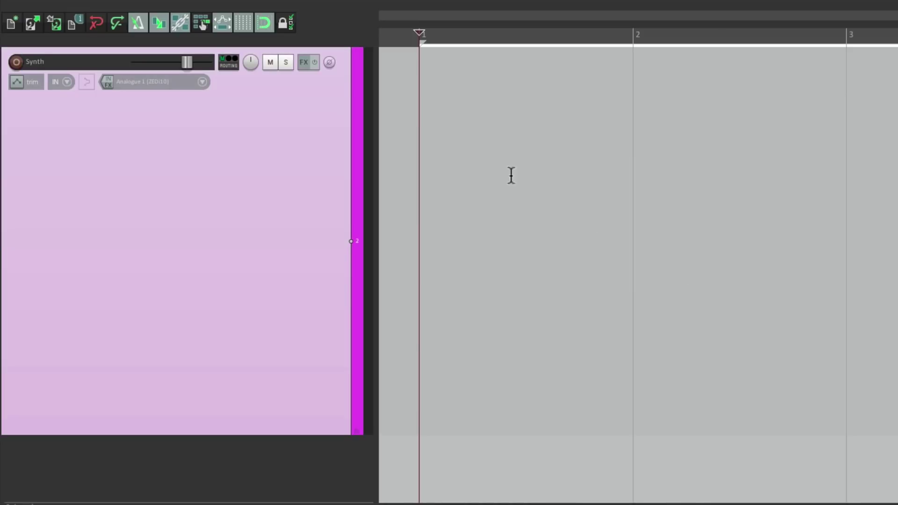
- Set the Synth track's input to all channels of the USB MIDI Keyboard and arm the track for recording
click(202, 81)
mouse_move(208, 118)
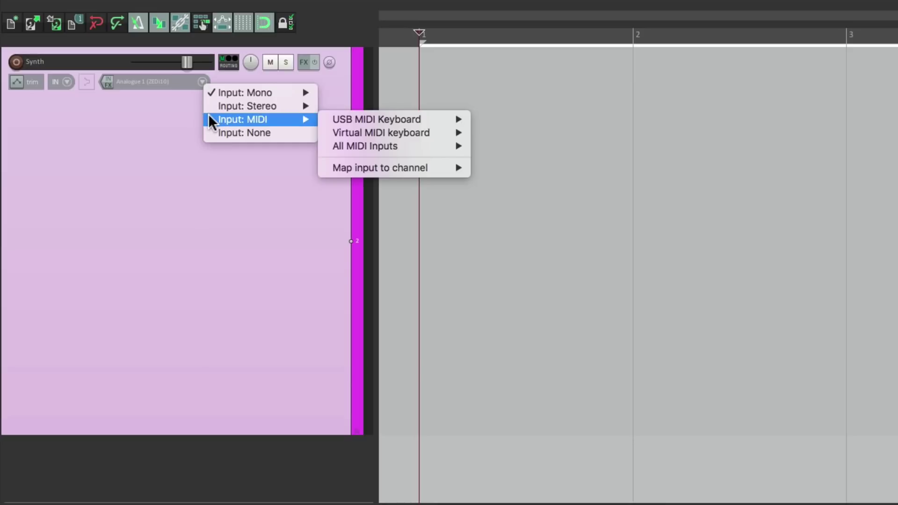
mouse_move(318, 117)
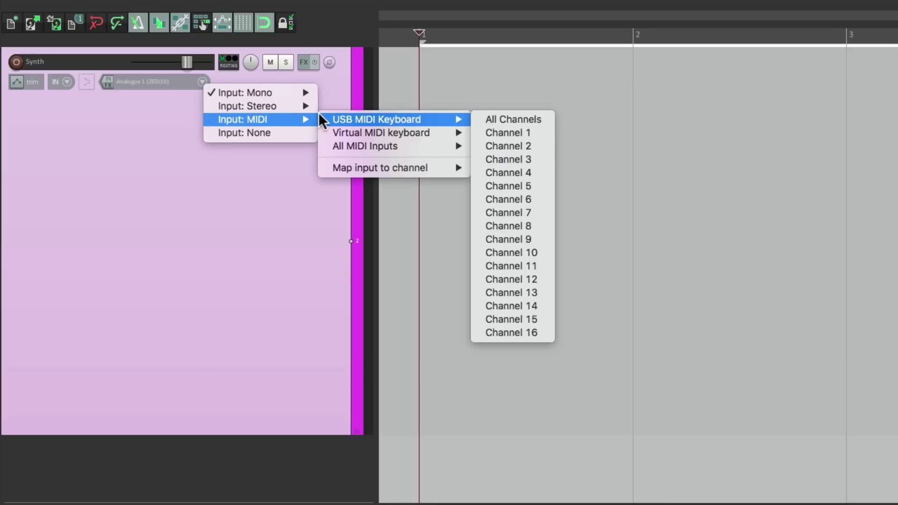
click(491, 119)
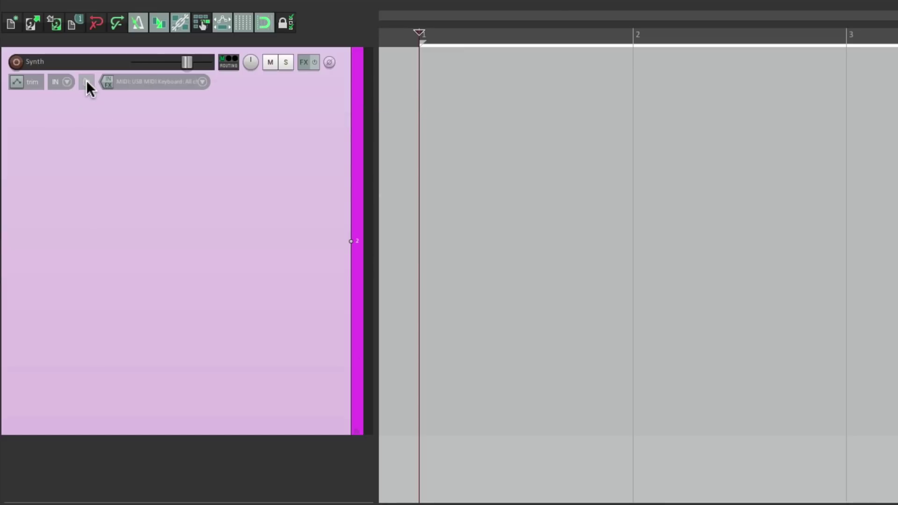
click(16, 62)
- Load the Synth 1 FX chain from the Synths category onto the Synth track
right_click(302, 65)
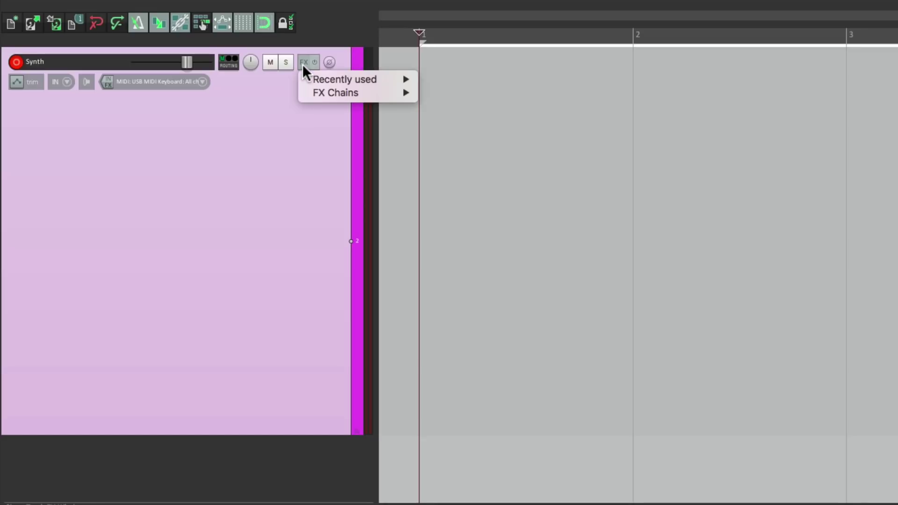
mouse_move(304, 93)
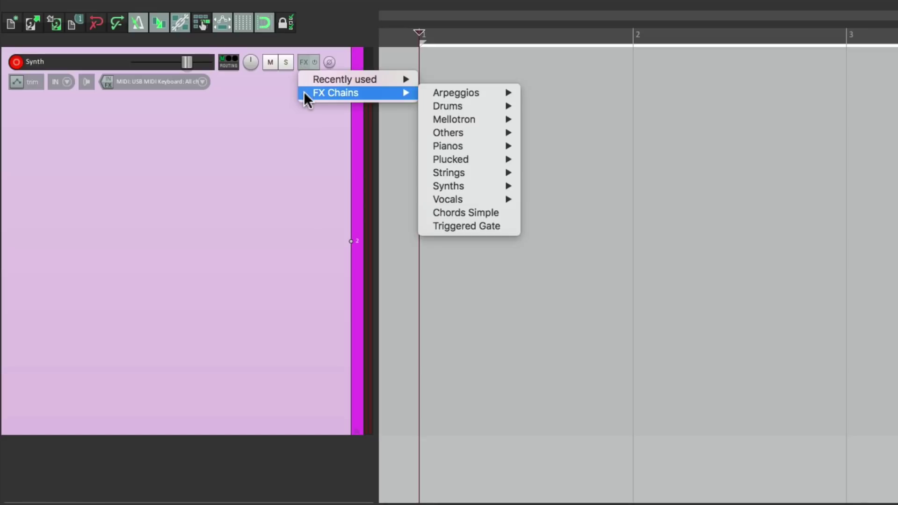
mouse_move(427, 186)
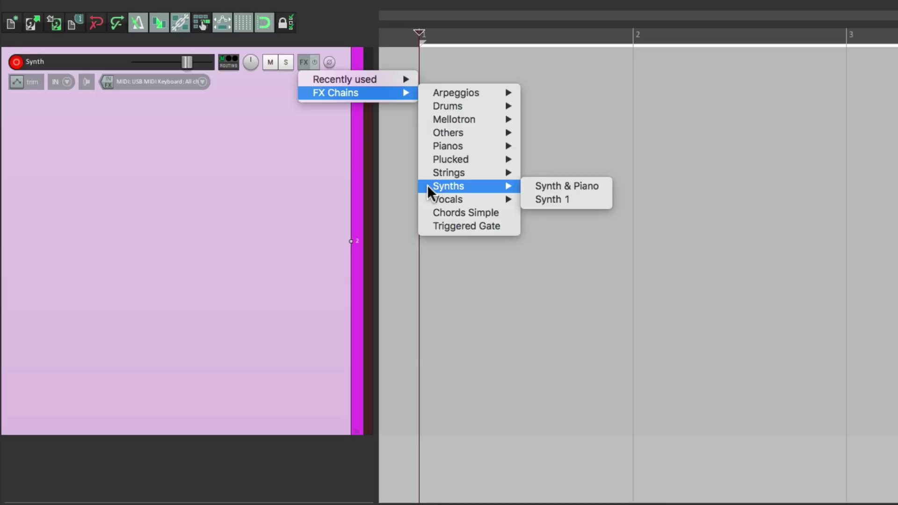
click(591, 198)
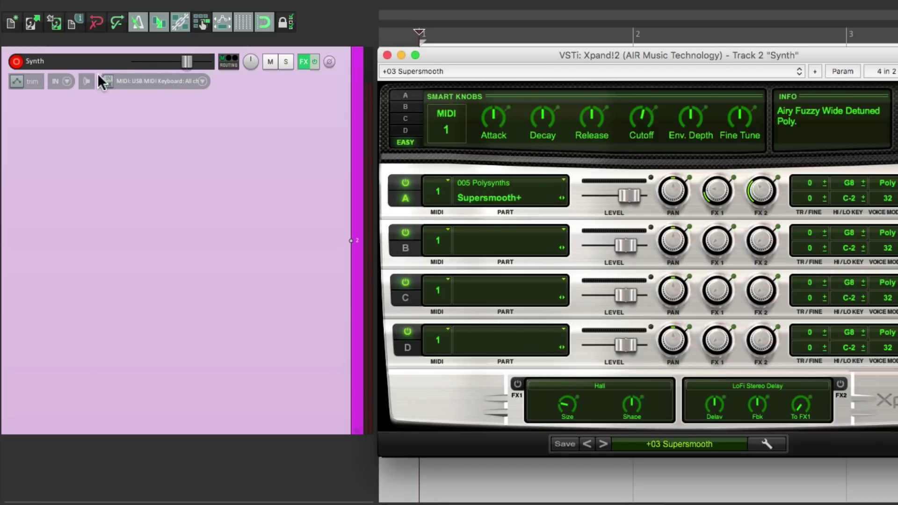
- Add the JS: MIDI Chord In Key effect to the Synth track's input FX chain
click(106, 83)
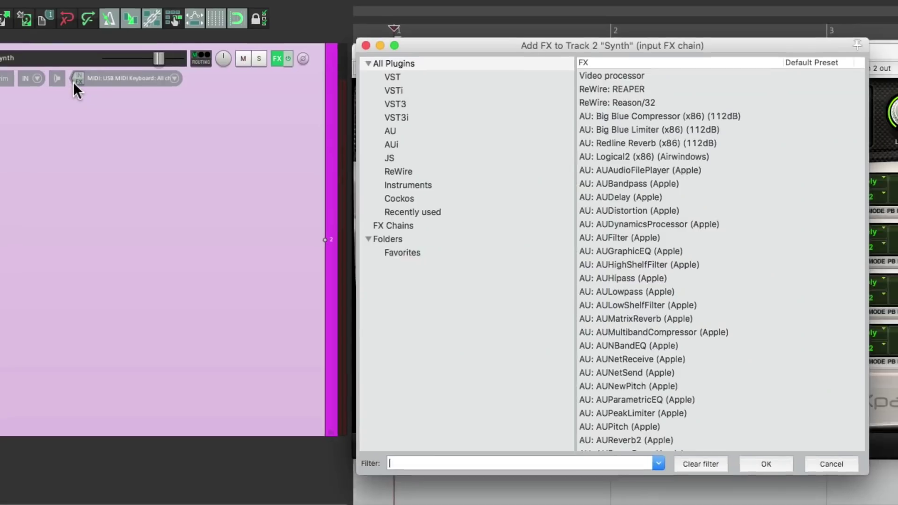
text(midi)
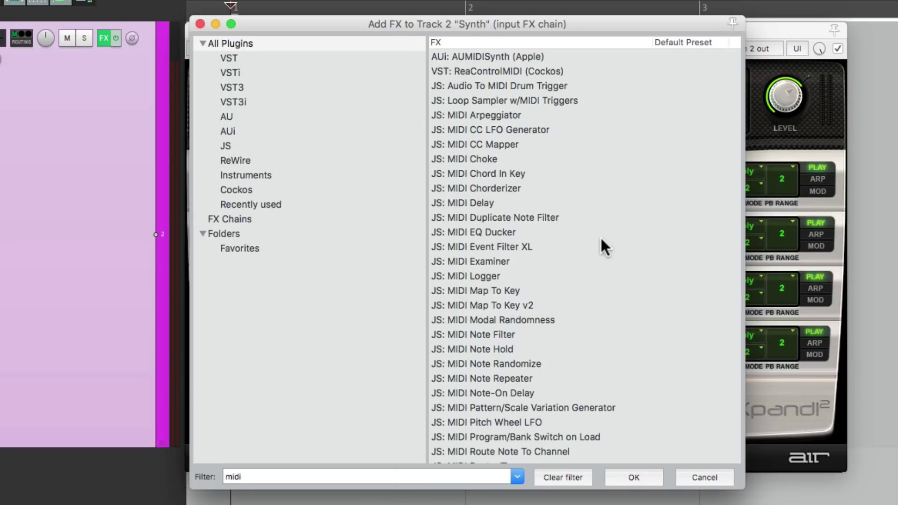
click(554, 174)
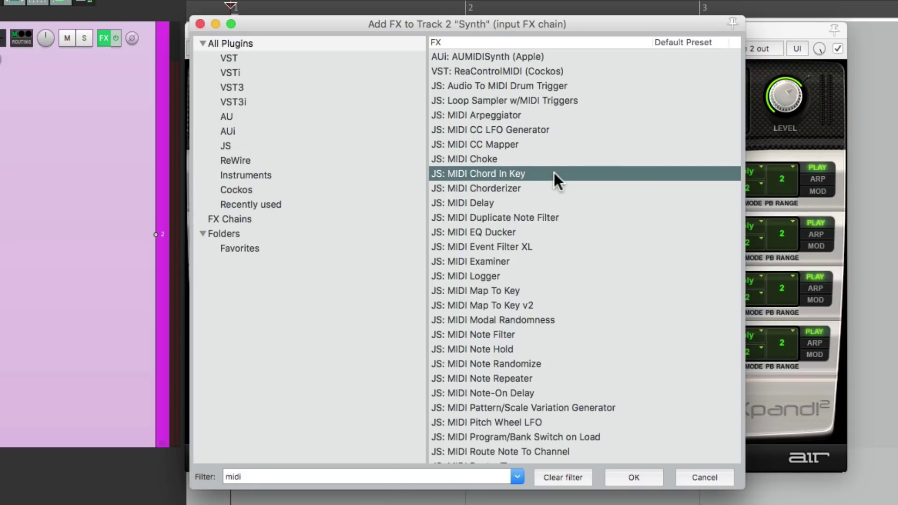
double_click(540, 173)
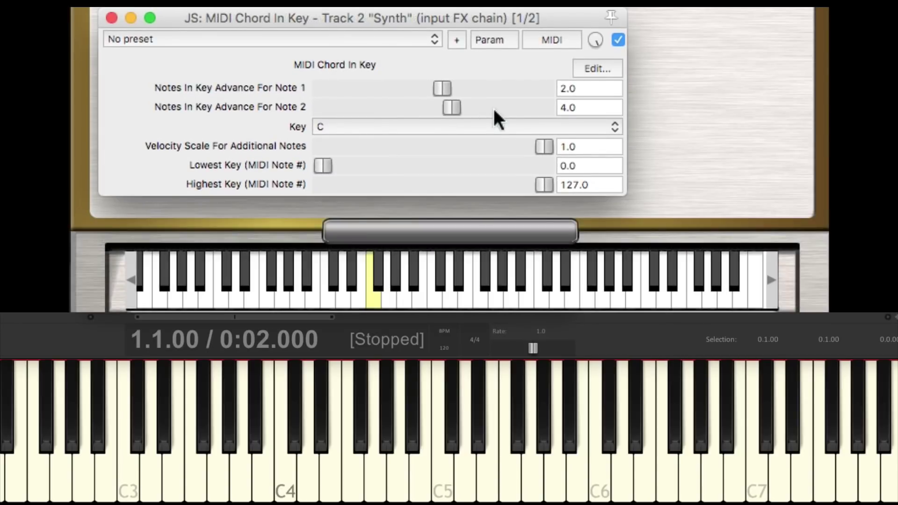
- Play a note through MIDI Chord In Key, then bypass and re-enable the effect to compare the sound
click(463, 470)
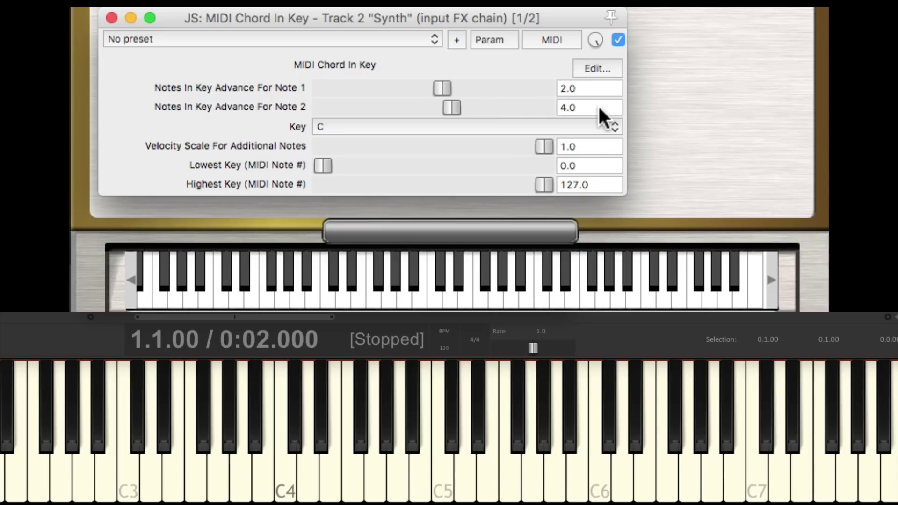
click(618, 41)
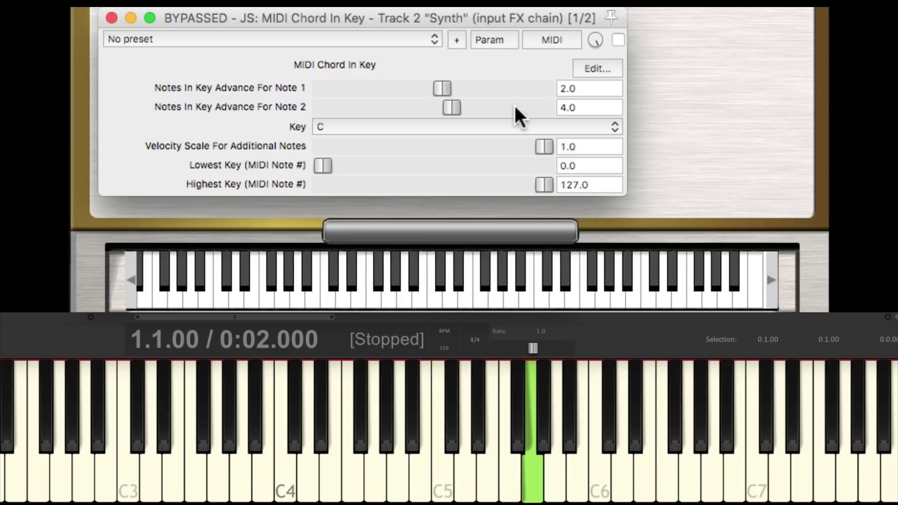
click(617, 40)
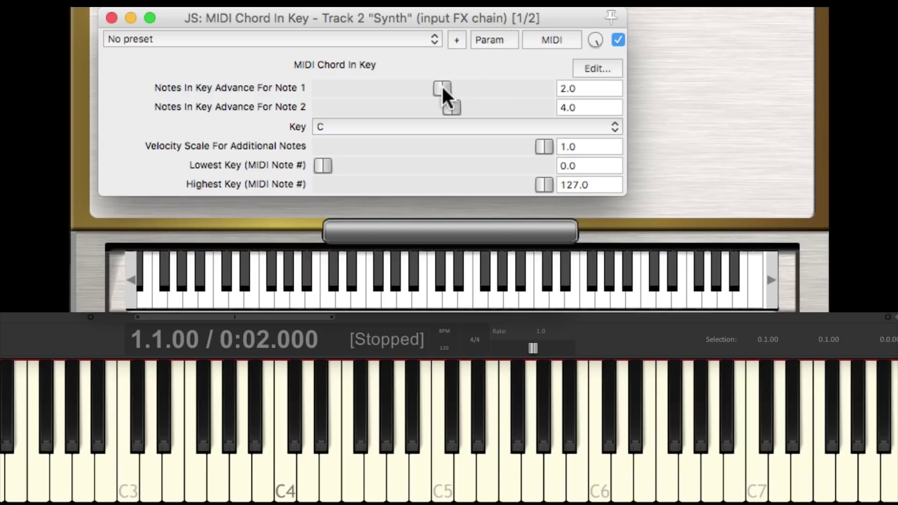
- Try advances of 1 for note 1 and 5 for note 2, and restore them to 2 and 4
drag(444, 90, 439, 88)
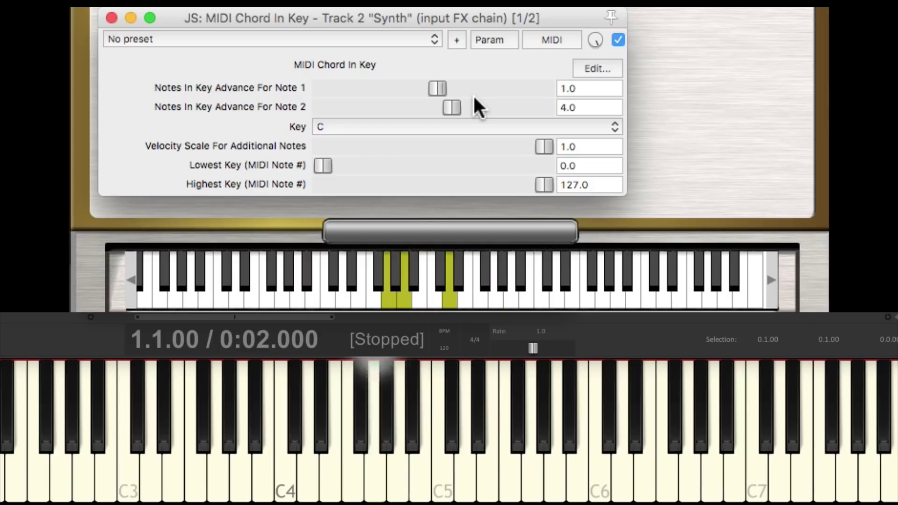
drag(442, 88, 458, 110)
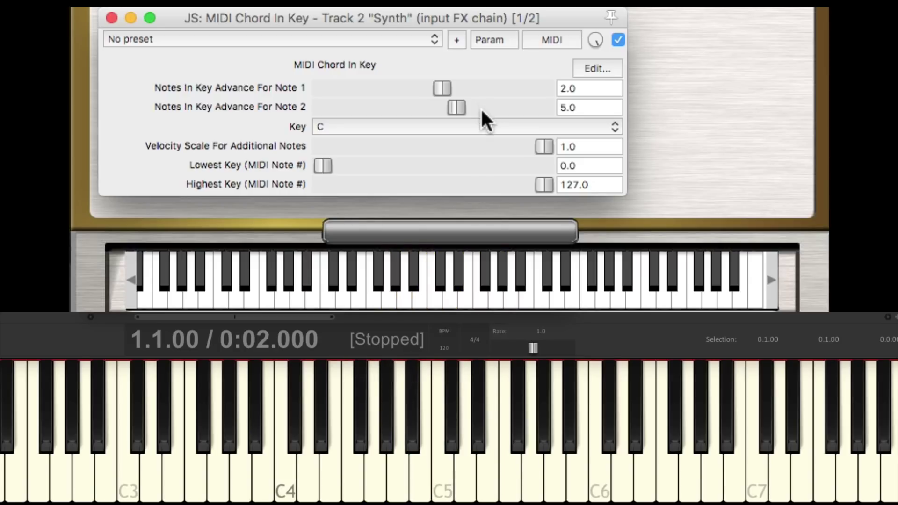
drag(458, 106, 467, 106)
drag(463, 105, 453, 105)
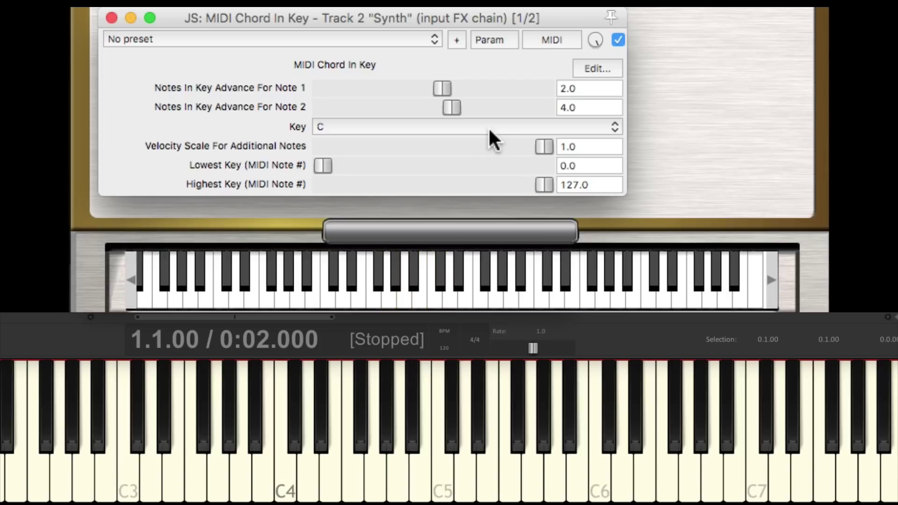
- Try MIDI Chord In Key in the key of D, back in C, and in D#
click(474, 126)
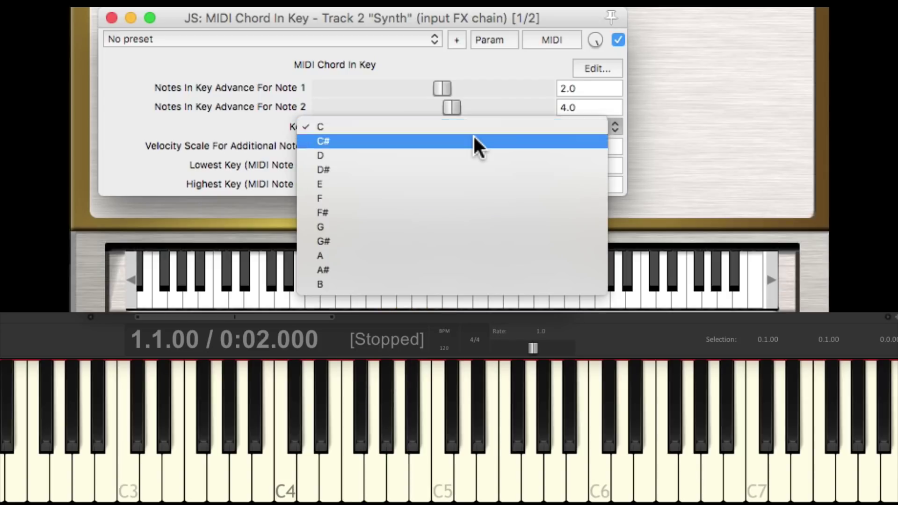
click(473, 151)
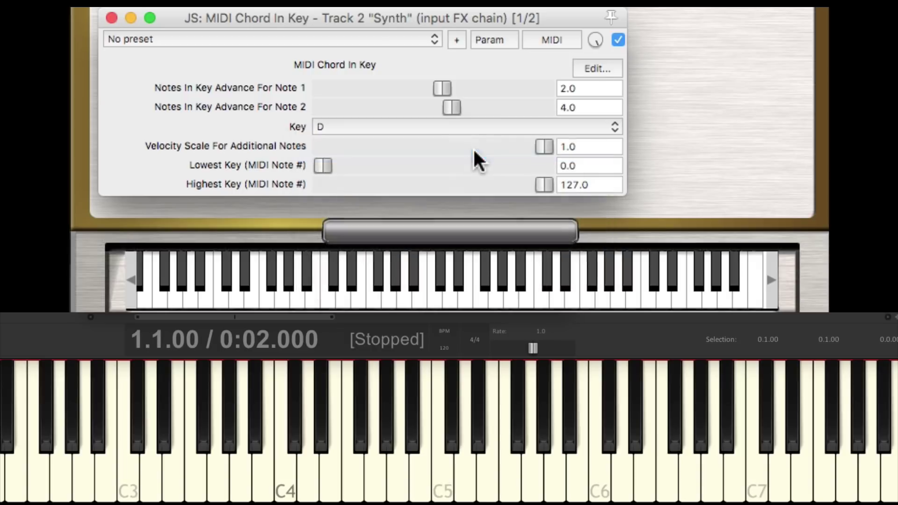
click(450, 128)
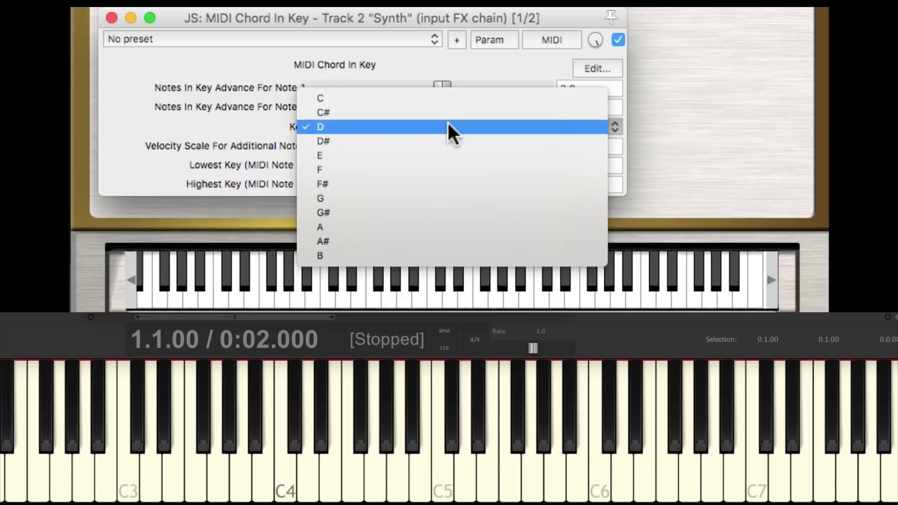
click(425, 97)
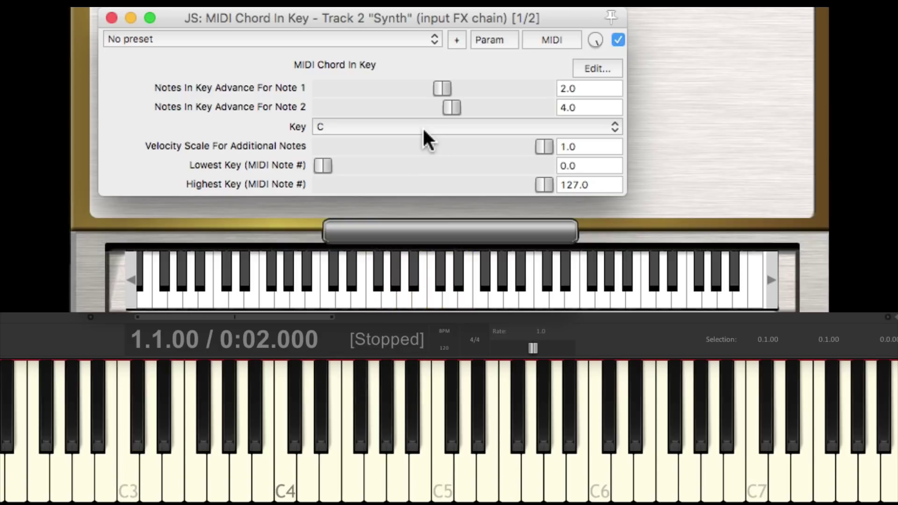
click(422, 128)
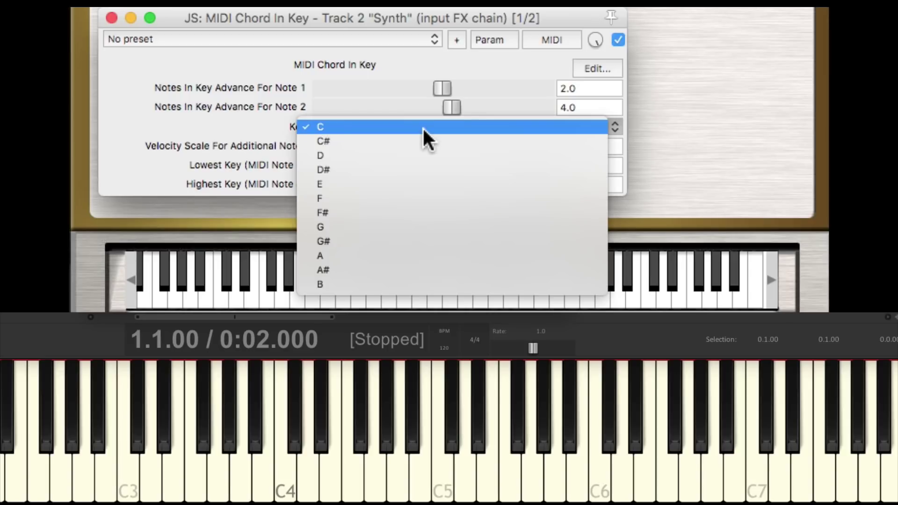
click(421, 170)
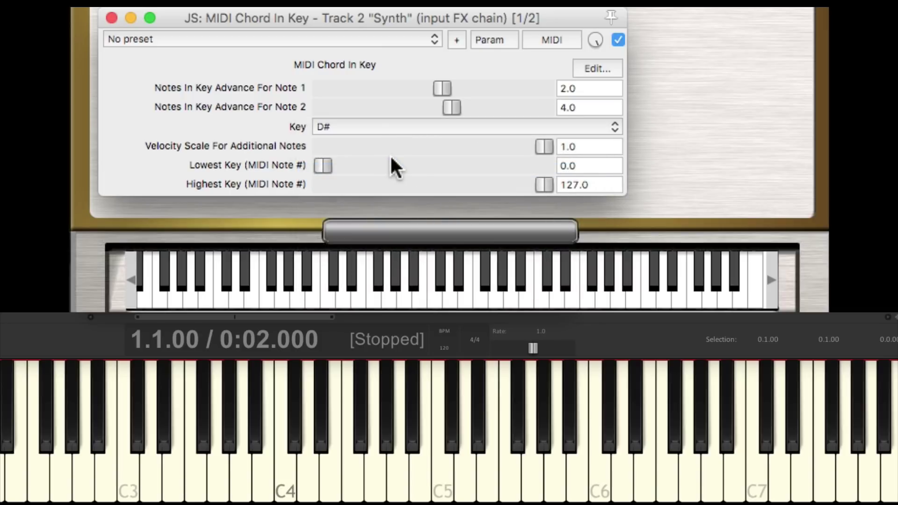
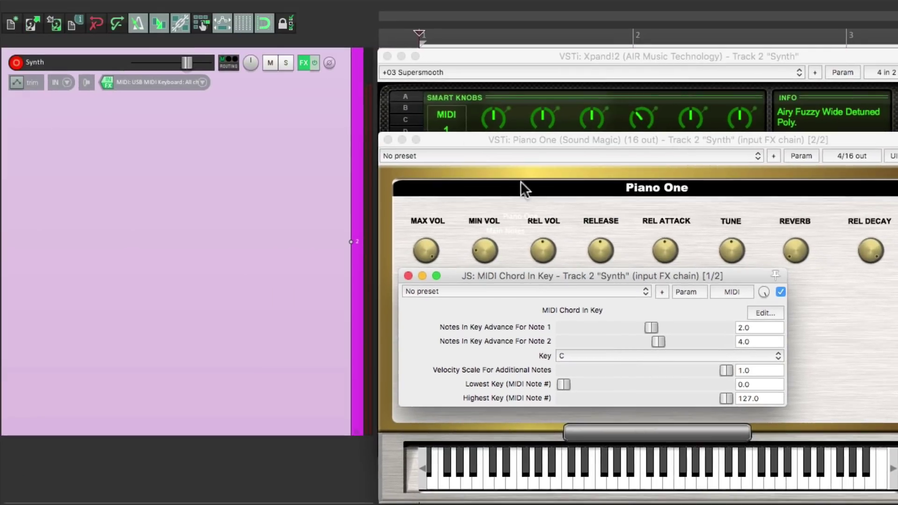
- Add JS: MIDI Transpose Notes to the track's input FX chain and place it after MIDI Chord In Key
click(105, 81)
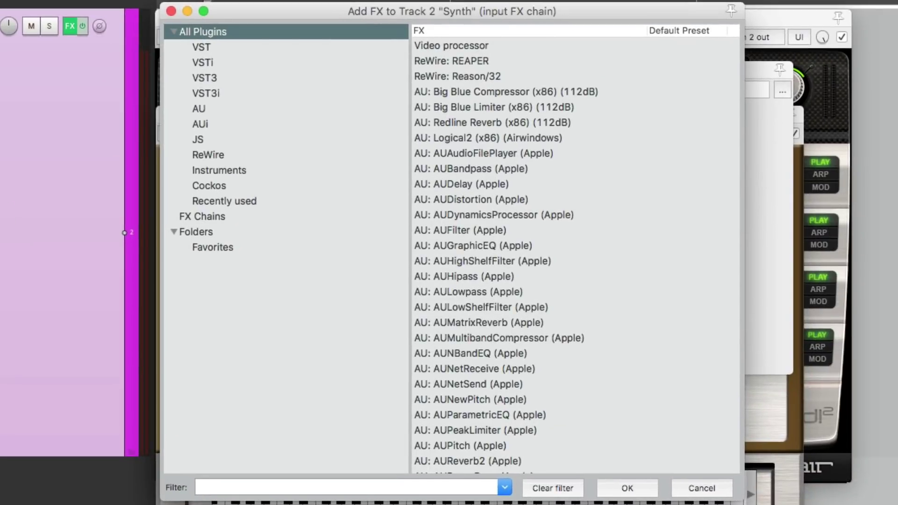
click(289, 487)
text(transpose)
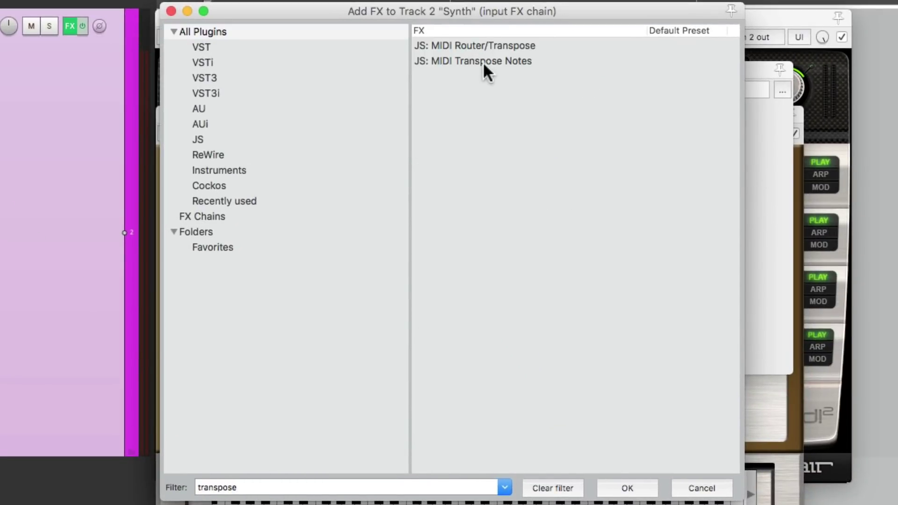
double_click(481, 61)
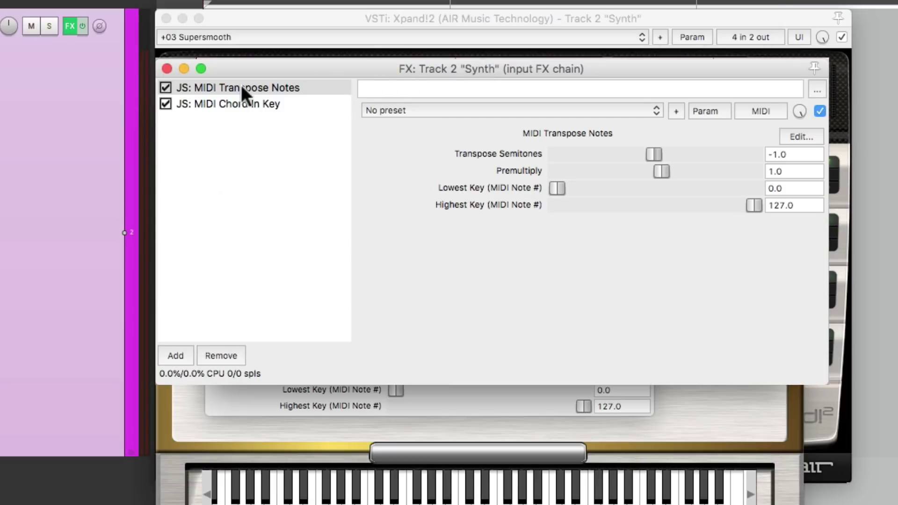
drag(240, 86, 243, 124)
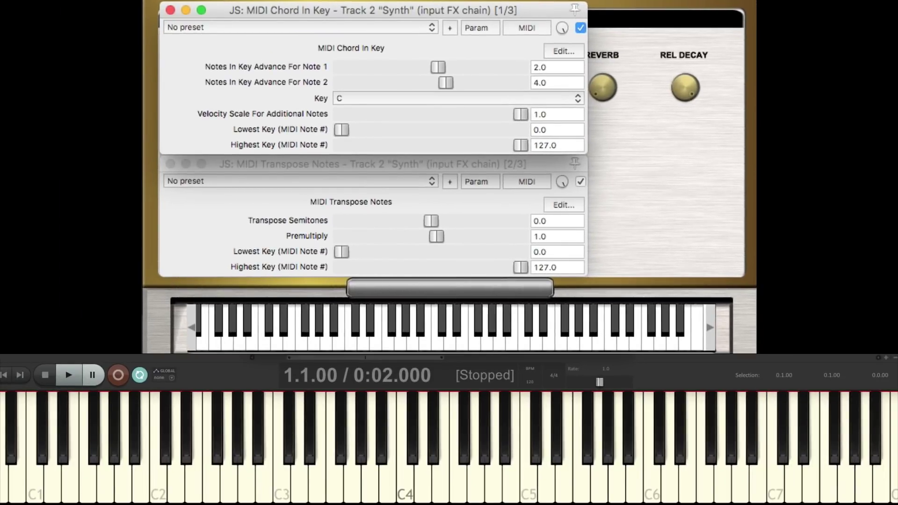
- Try transposing the chords by 3 and 7 semitones while playing notes, and set Transpose Semitones to -1
click(399, 164)
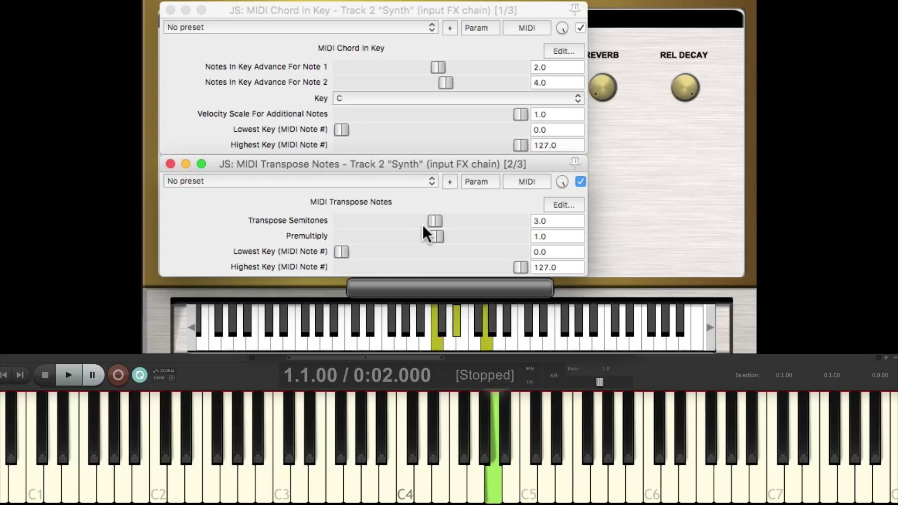
click(464, 343)
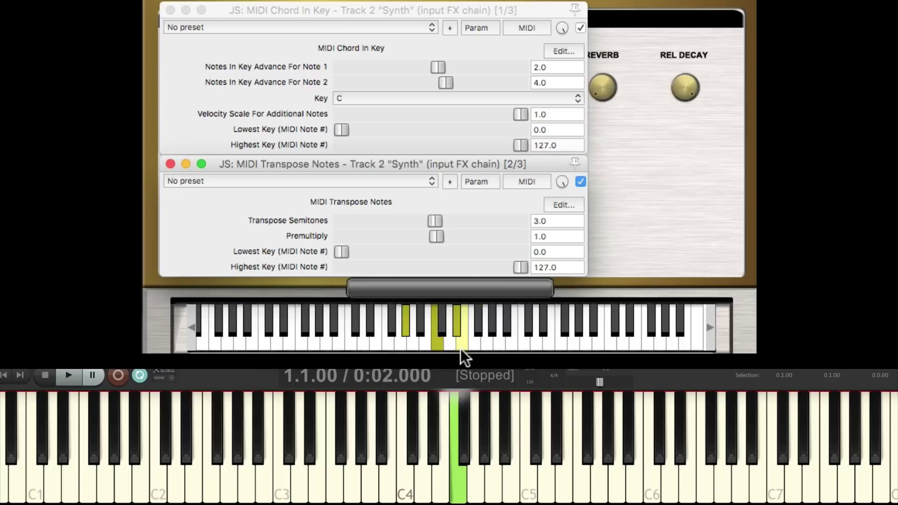
drag(460, 349, 479, 356)
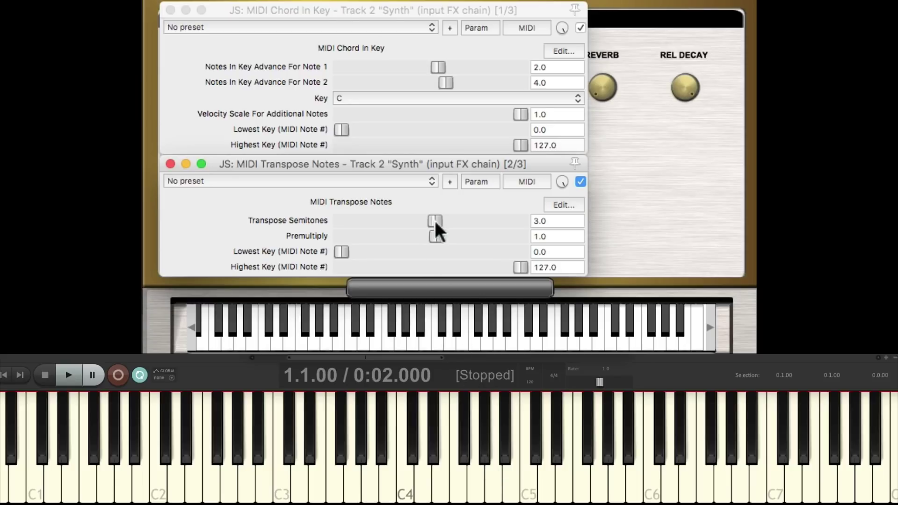
drag(434, 220, 441, 220)
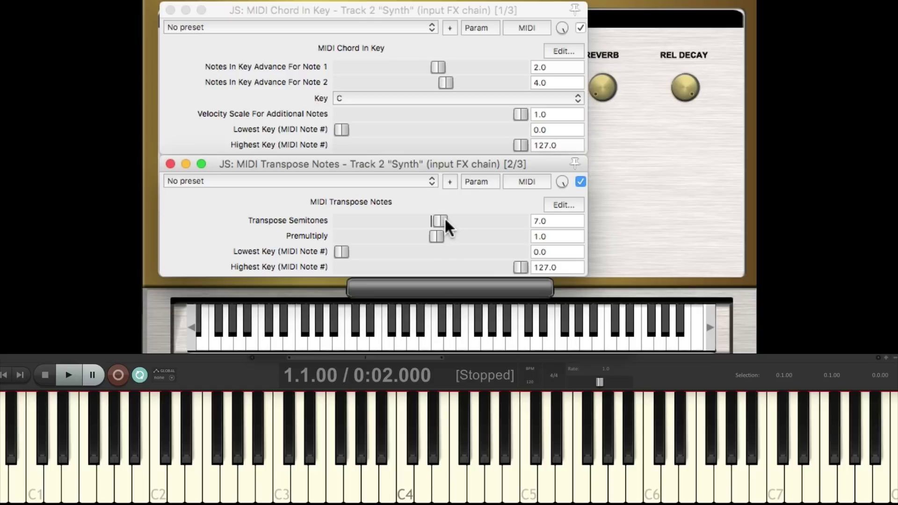
drag(440, 220, 428, 222)
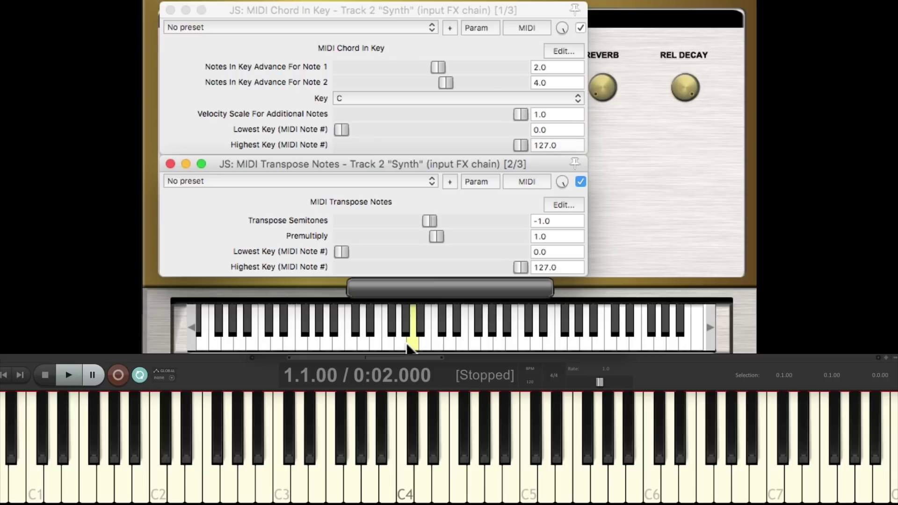
- Record a four-bar take of sustained chords into the Synth MIDI item, play it back, and delete all its notes
click(408, 346)
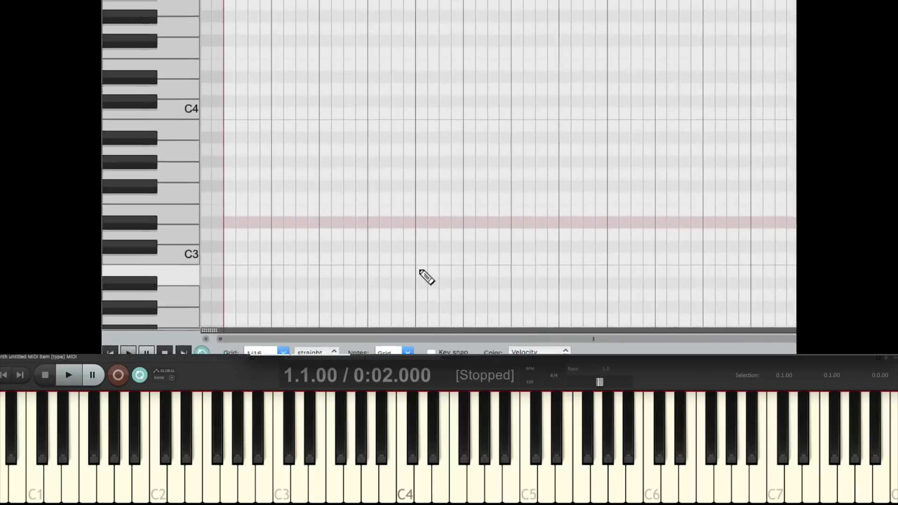
key(super+r)
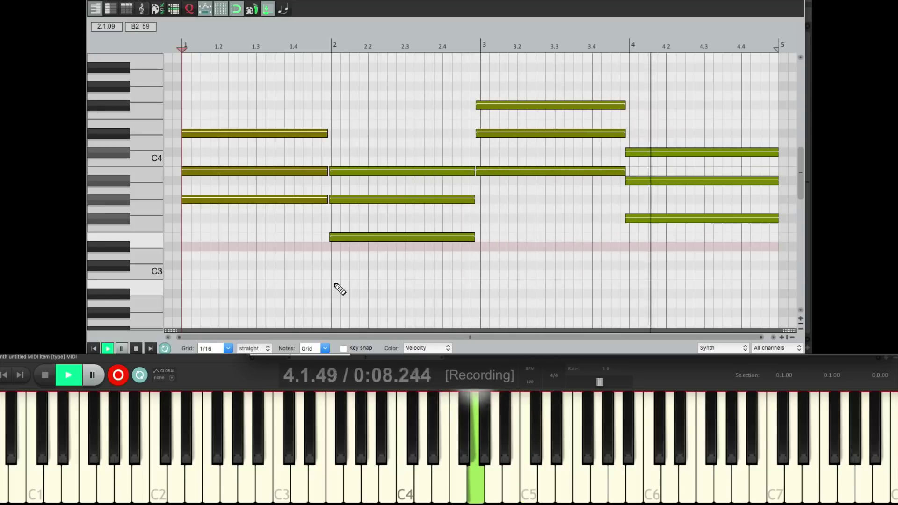
key(space)
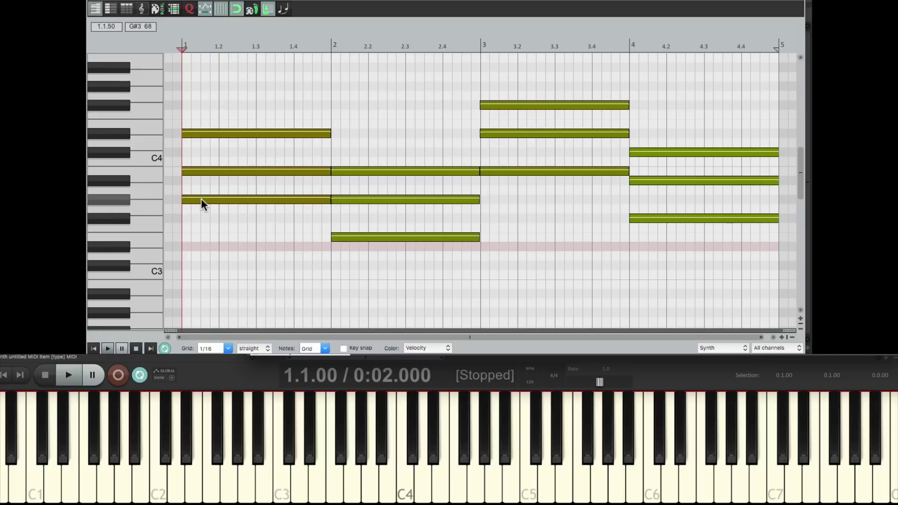
key(space)
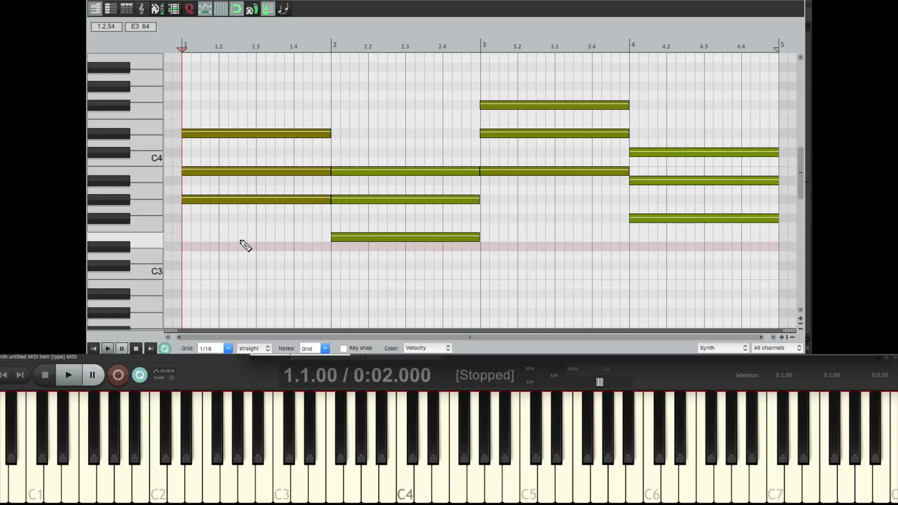
key(ctrl+a)
key(Delete)
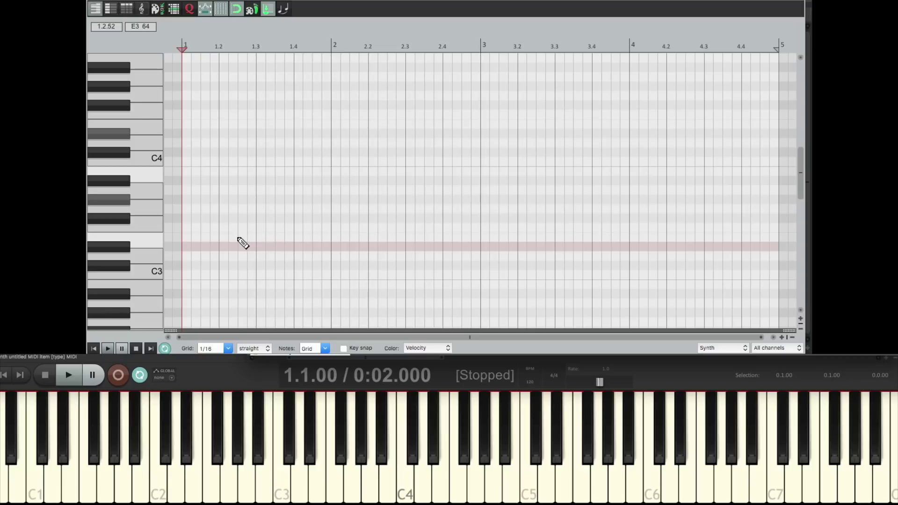
- Record a four-bar take of short rhythmic chords into the Synth MIDI item, play it back, and clear the notes
key(ctrl+r)
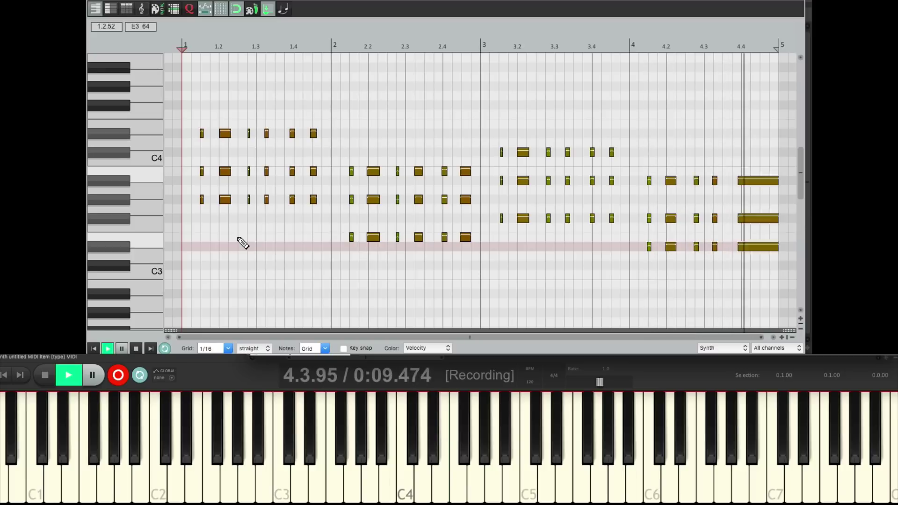
key(space)
key(space)
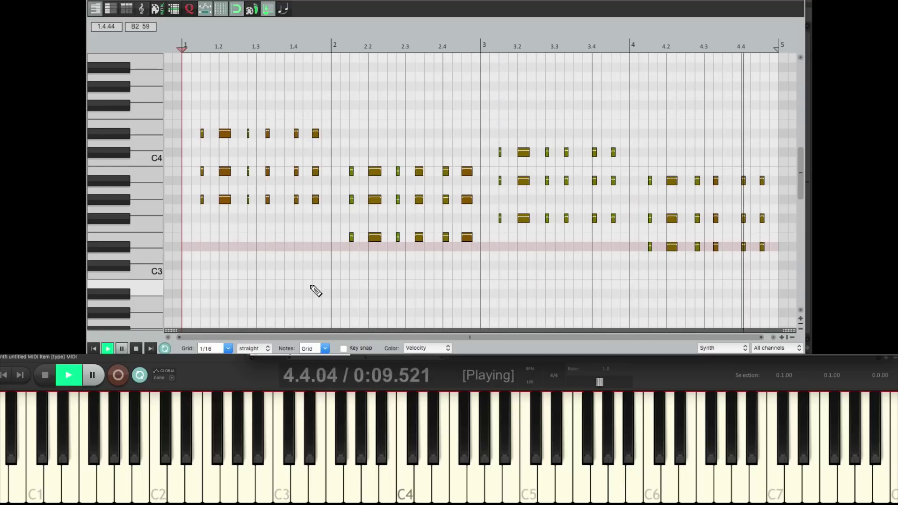
key(space)
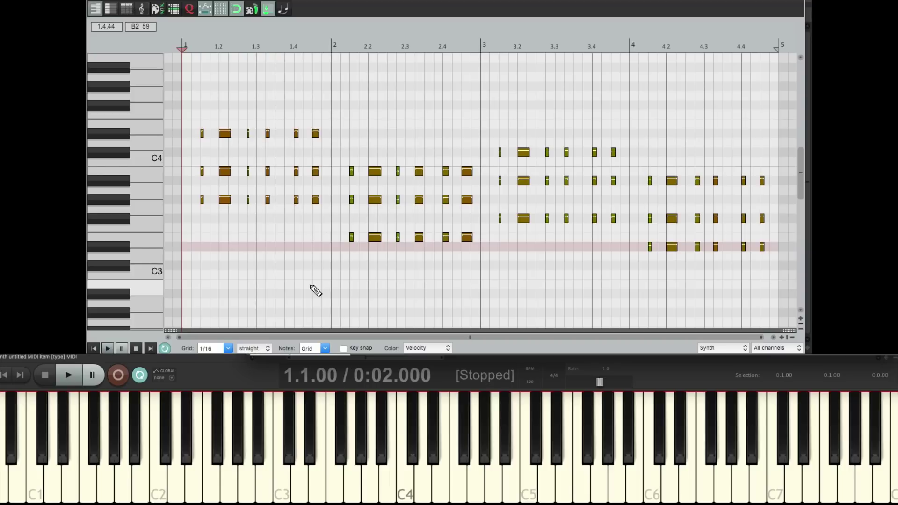
key(ctrl+a)
key(Delete)
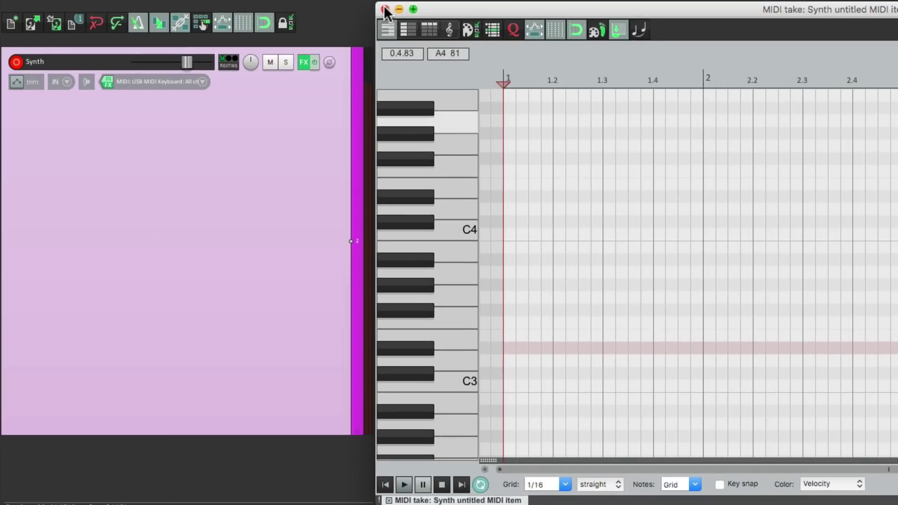
- Close the MIDI editor, add JS: MIDI Note Repeater to the Synth track's input FX chain, and place it after MIDI Transpose Notes
click(383, 9)
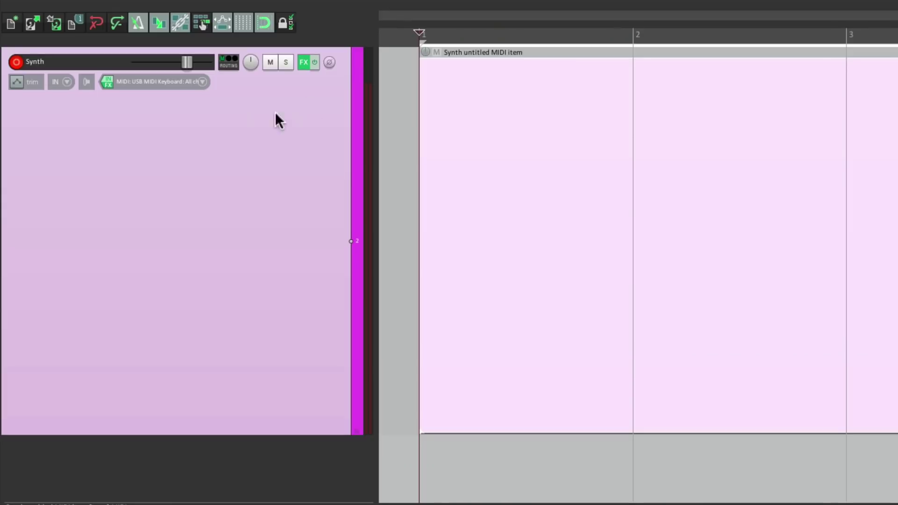
click(107, 81)
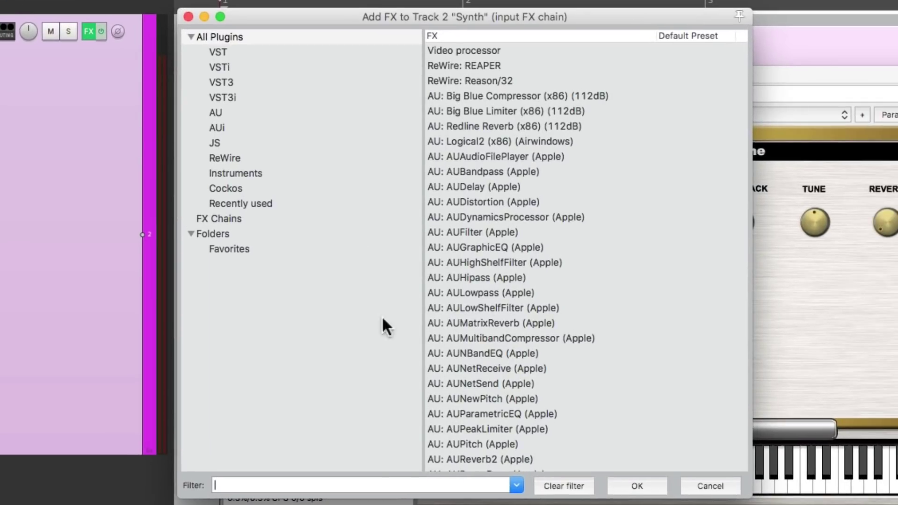
text(midi)
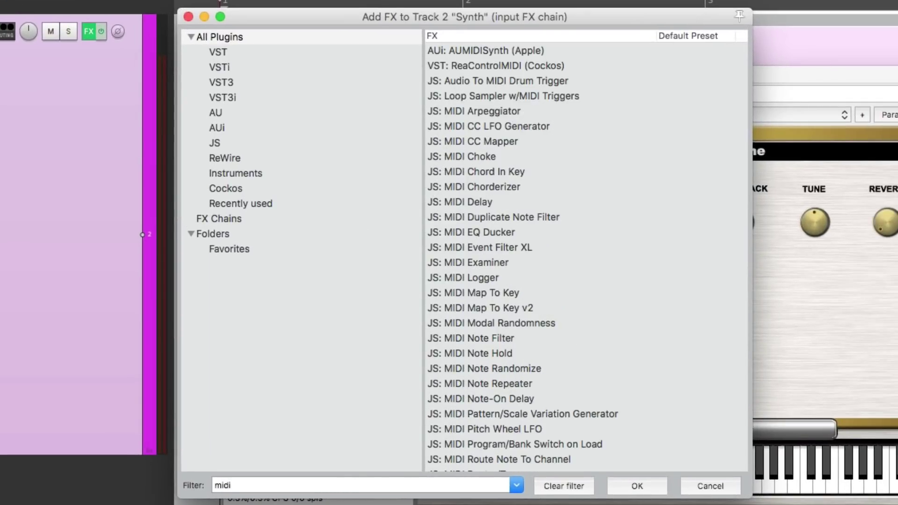
scroll(610, 297, down, 4)
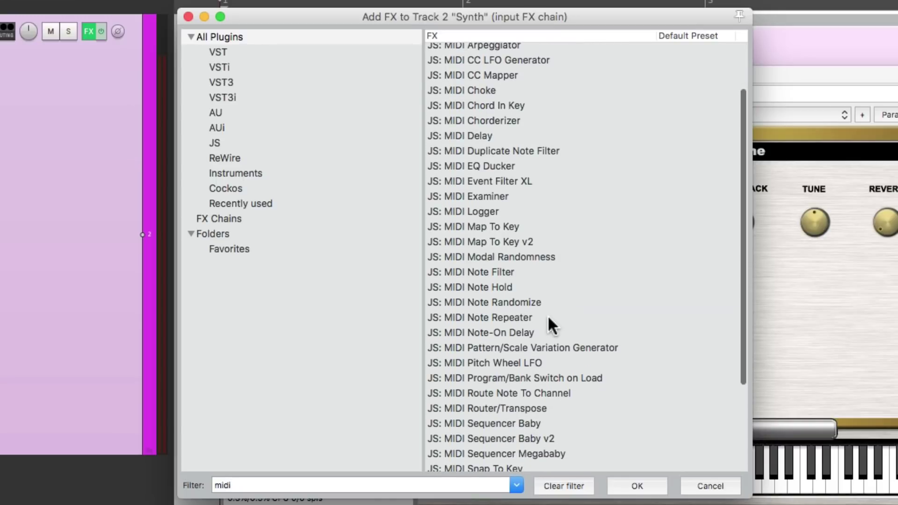
click(549, 318)
double_click(547, 317)
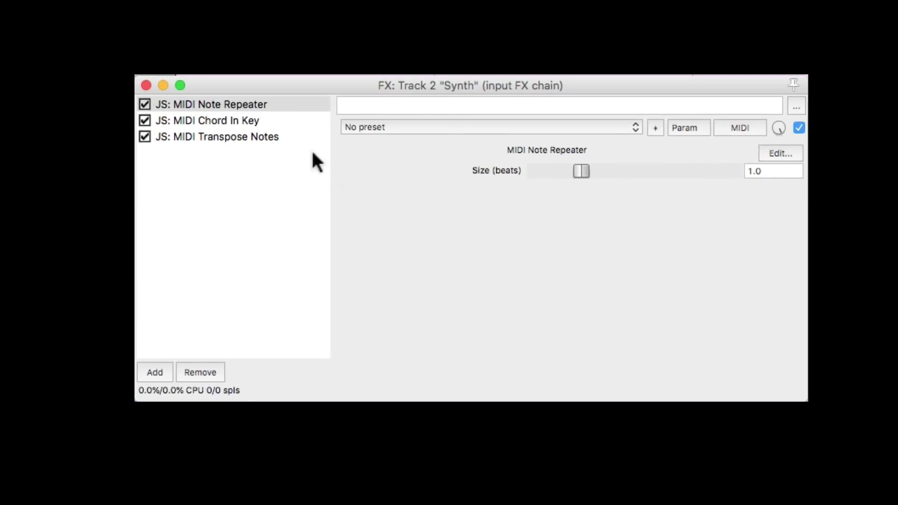
drag(242, 104, 255, 166)
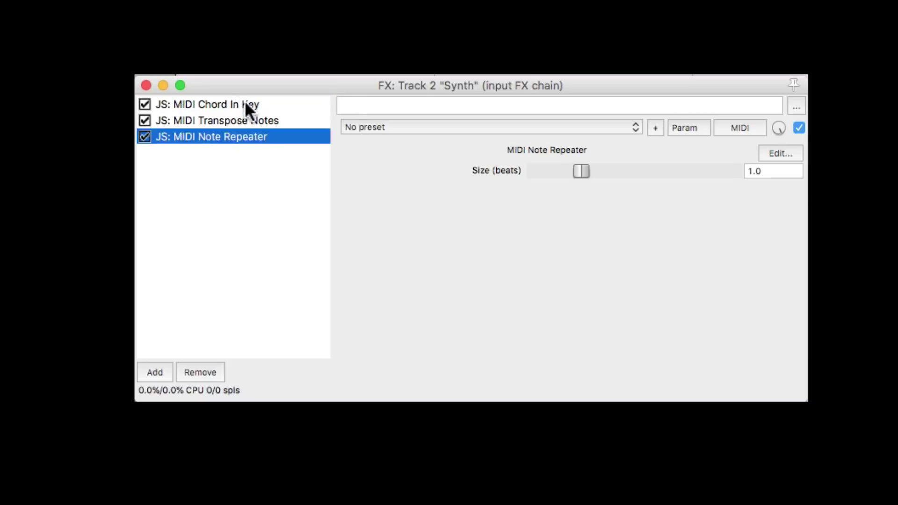
click(261, 103)
click(295, 126)
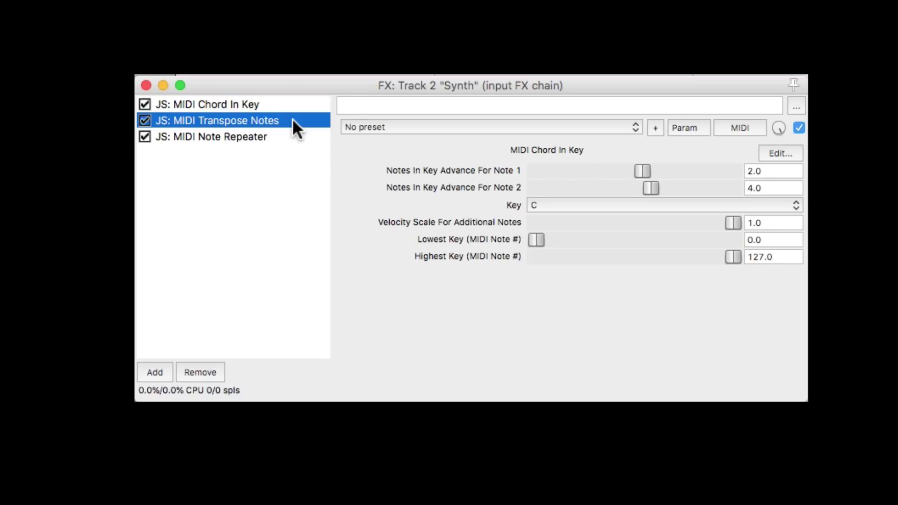
click(296, 137)
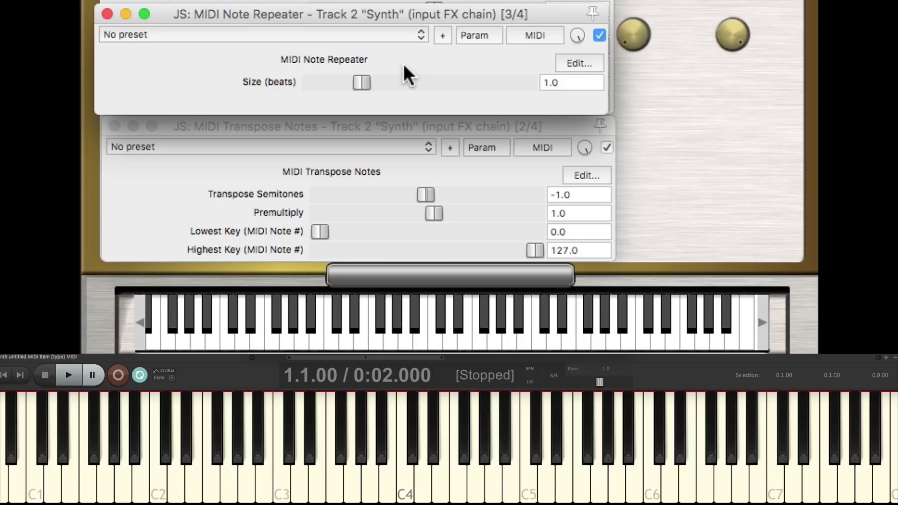
- Run the transport twice while holding notes to audition MIDI Note Repeater at a size of 1 beat
key(space)
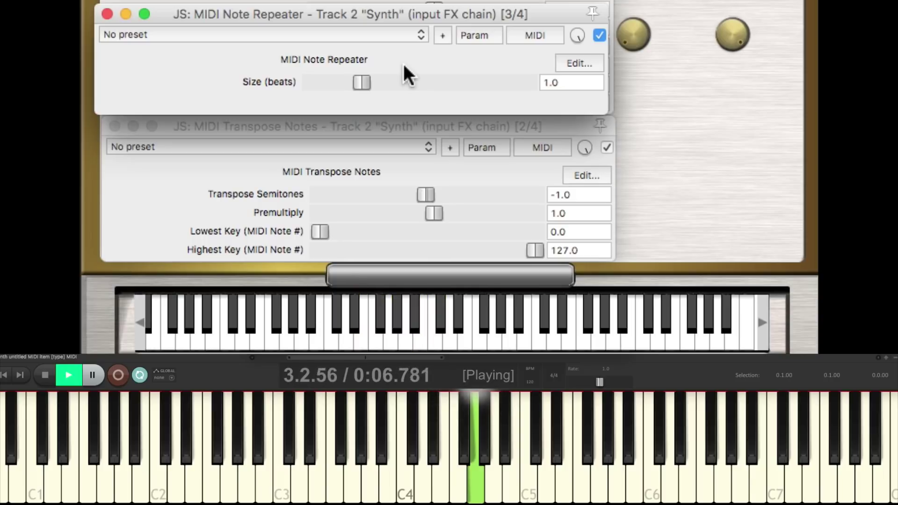
key(space)
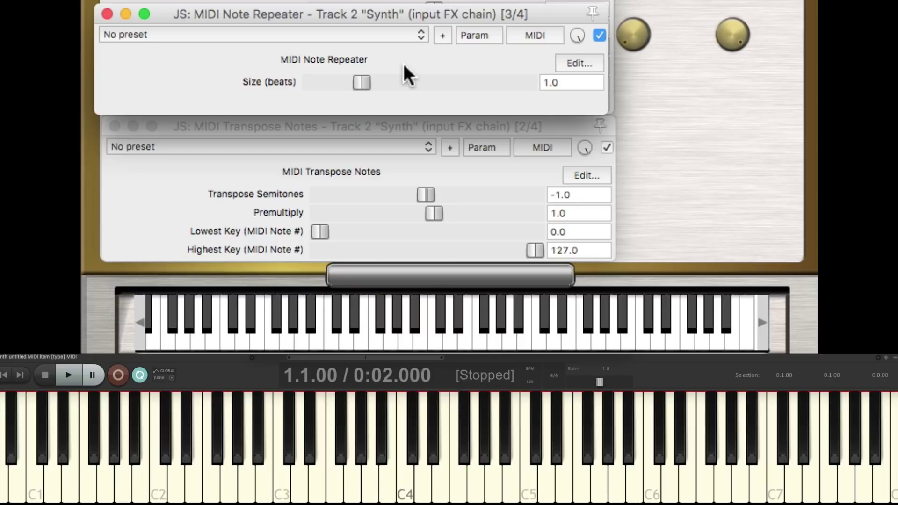
key(space)
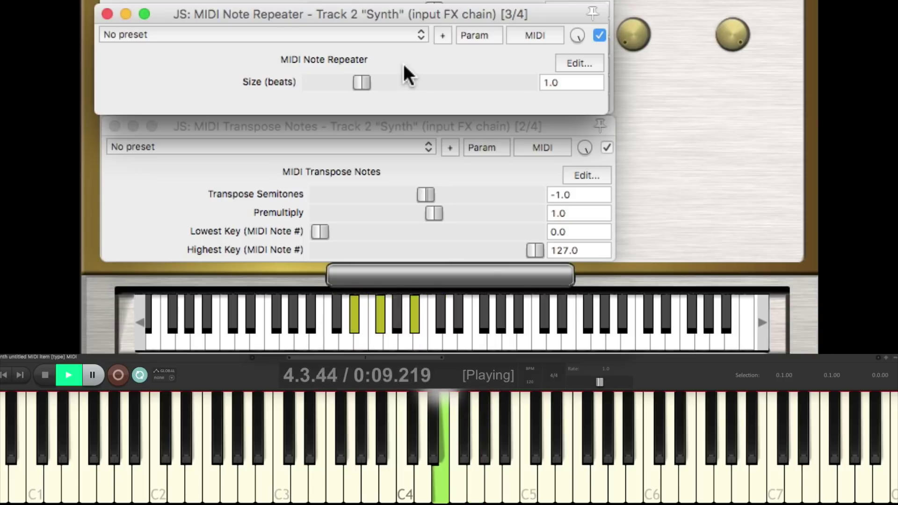
key(space)
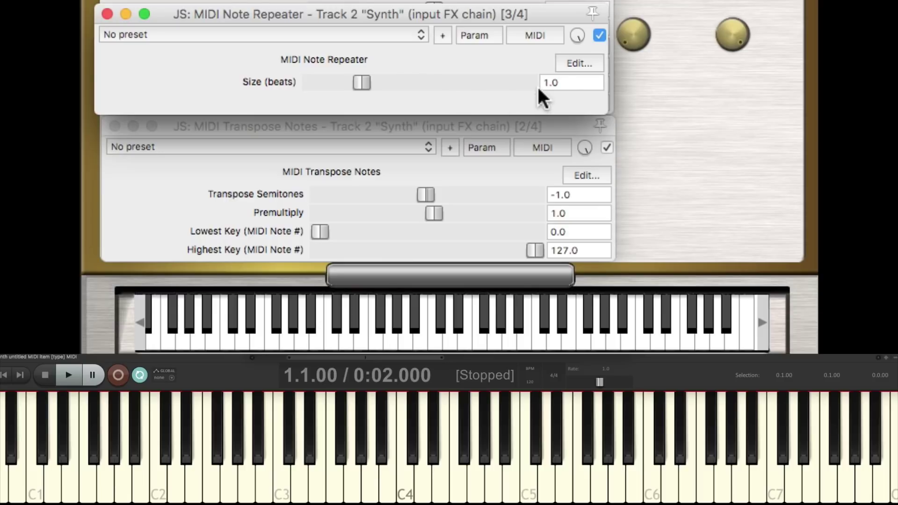
- Set MIDI Note Repeater's Size to 1.5 beats and audition the repeated chords during playback
double_click(578, 86)
text(1.5)
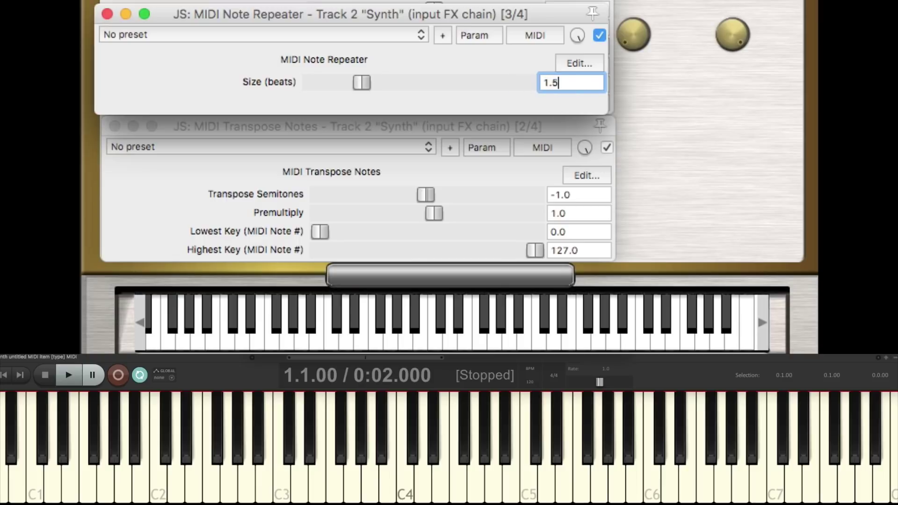
key(Return)
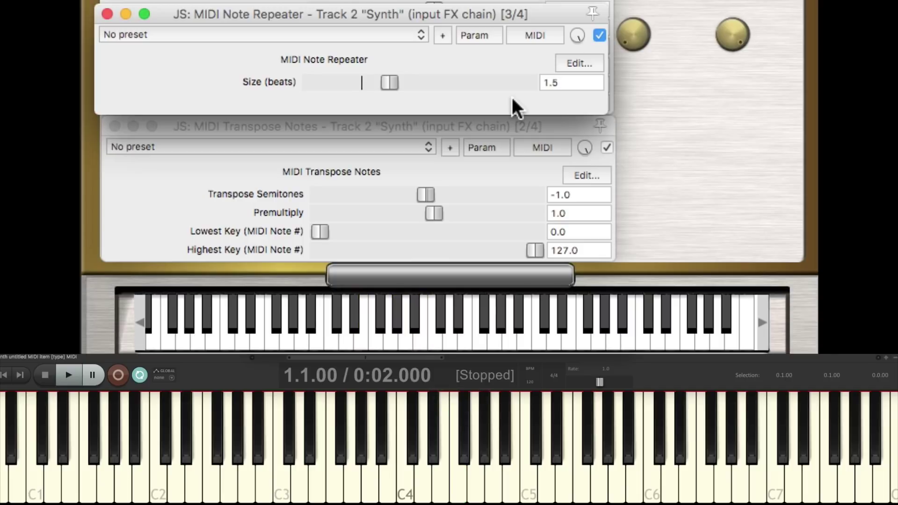
key(space)
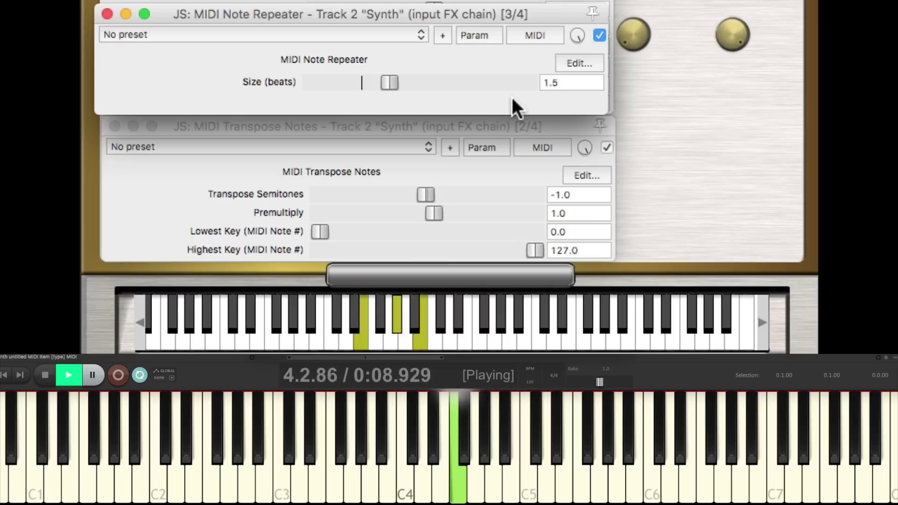
key(space)
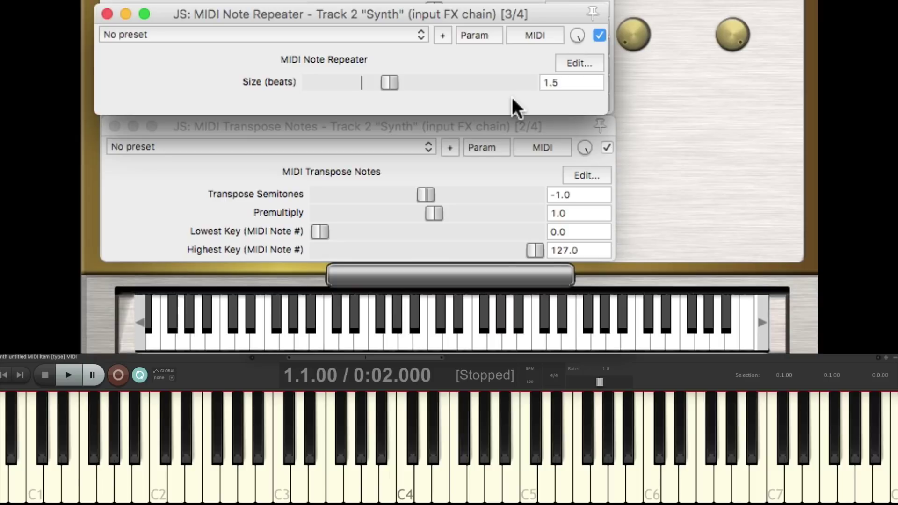
- Set MIDI Note Repeater's Size to 0.75 beats and audition the repeated chords during playback
click(560, 83)
text(.7)
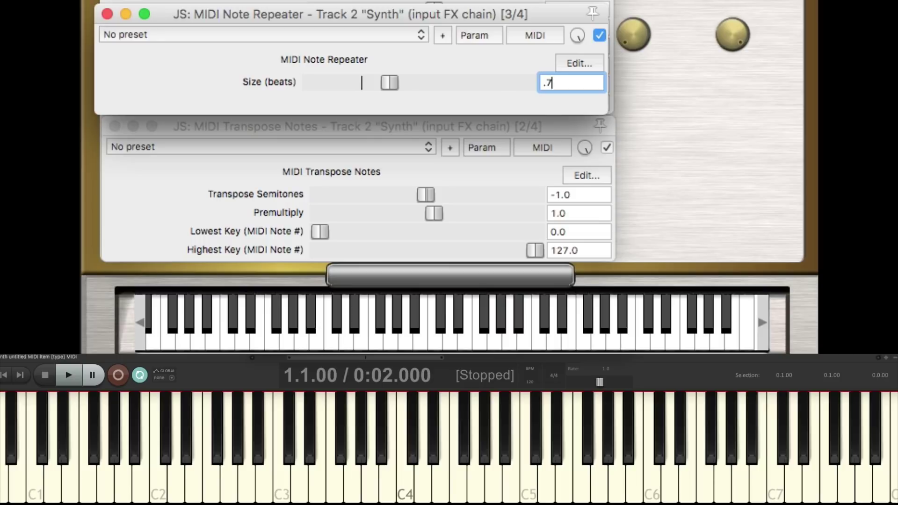
key(Return)
key(space)
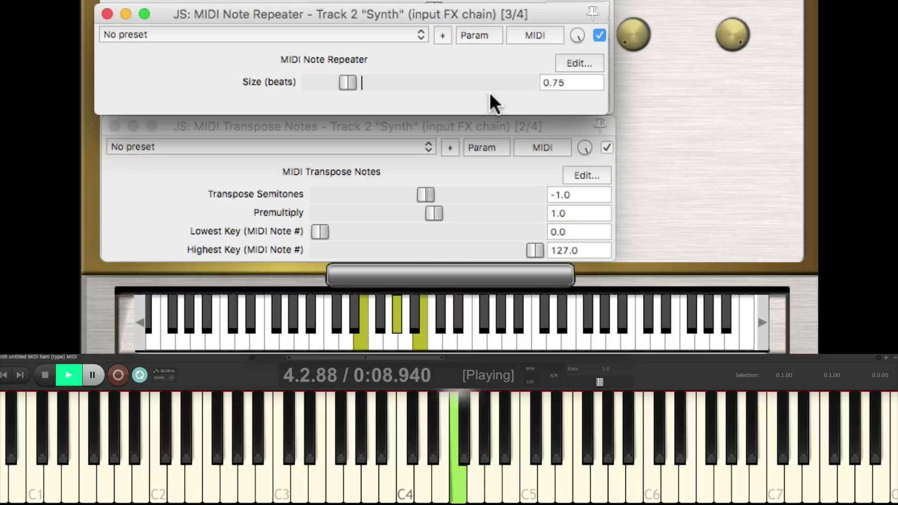
key(space)
- Set MIDI Note Repeater's Size to 0.66 beats and audition the repeated chords during playback
click(571, 82)
text(.66)
key(Return)
key(space)
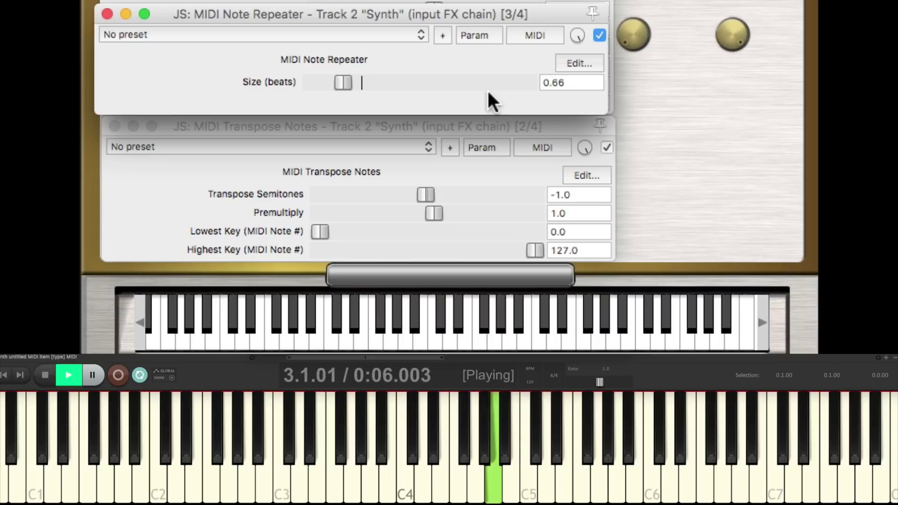
key(space)
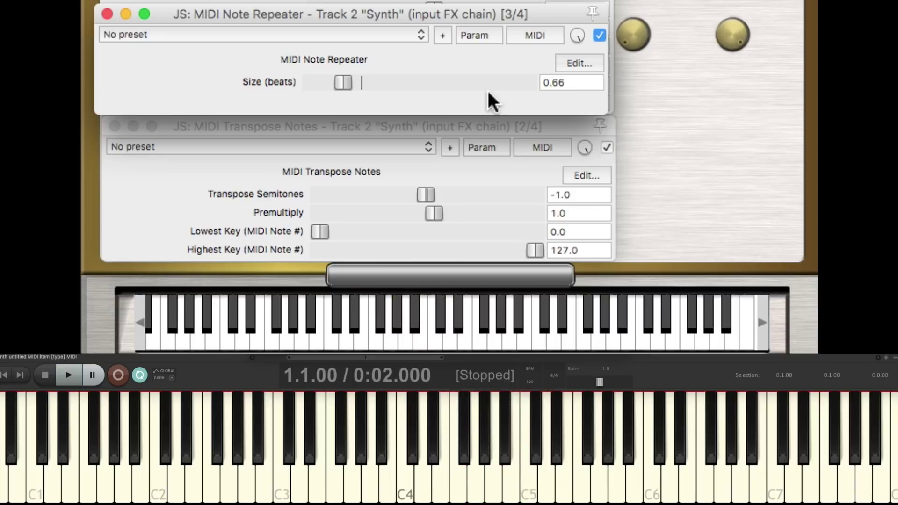
- Set MIDI Note Repeater's Size to 0.33 beats and audition the repeated chords during playback
click(585, 82)
key(BackSpace)
text(.33)
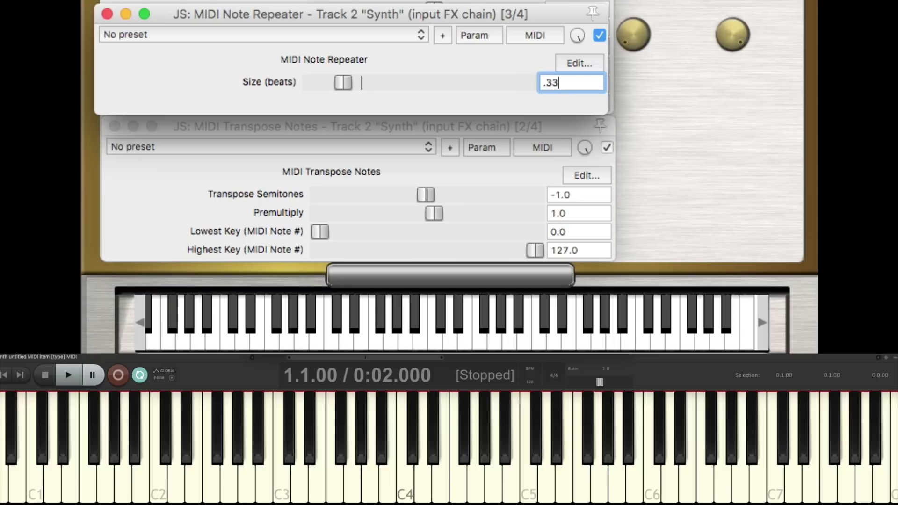
key(Return)
key(space)
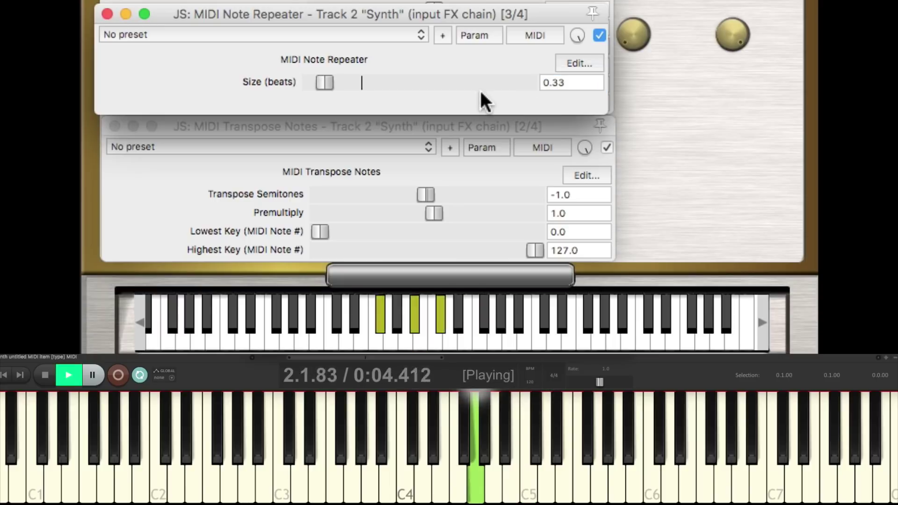
key(space)
- Set MIDI Note Repeater's Size to 0.5 beats and audition the repeated chords during playback
click(585, 83)
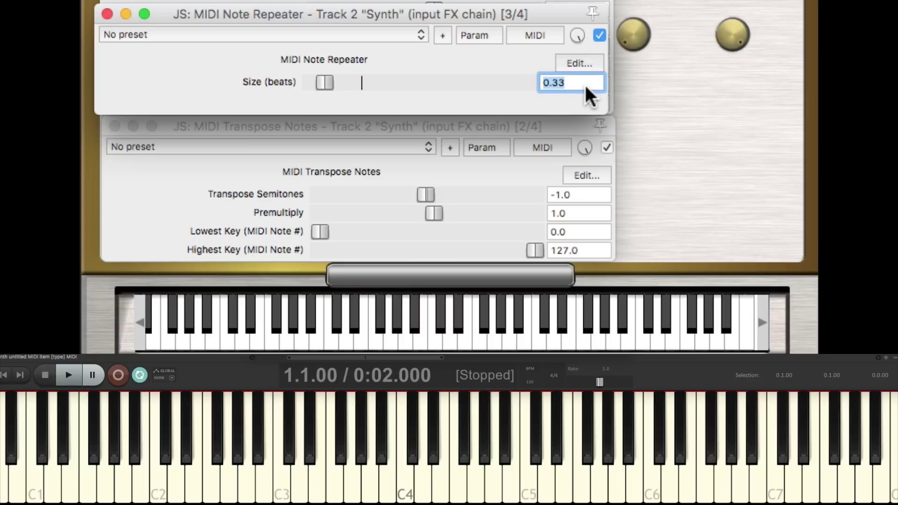
text(.5)
key(Return)
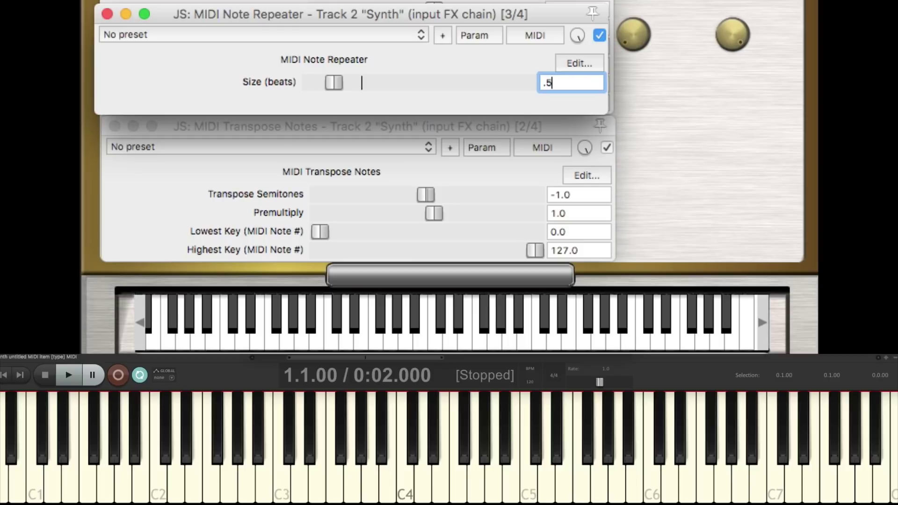
key(space)
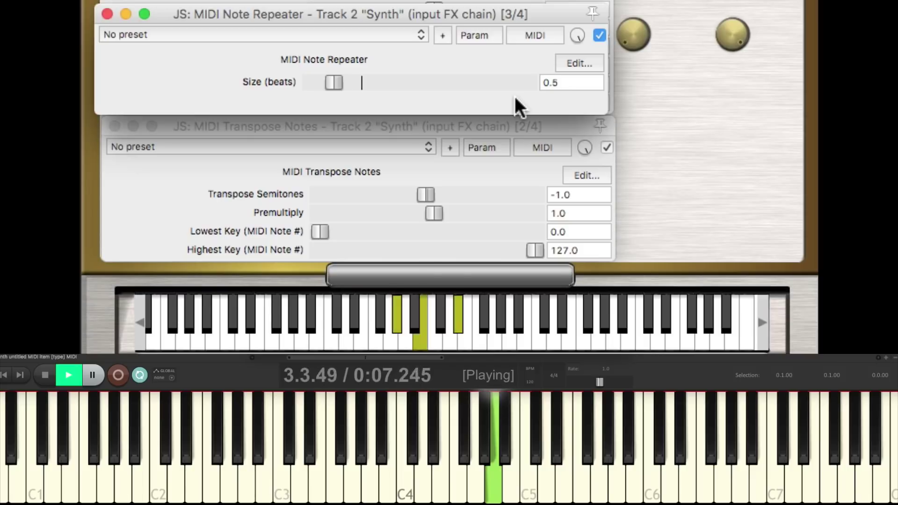
key(space)
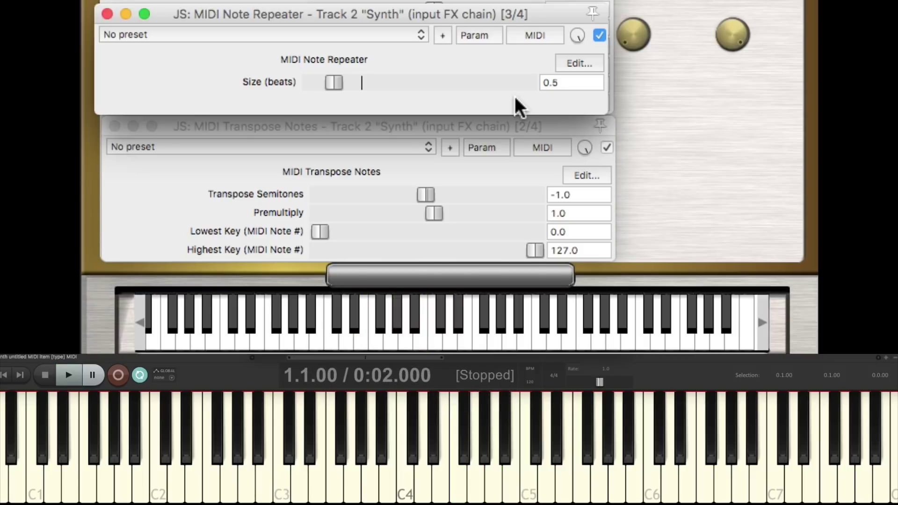
- Set MIDI Note Repeater's Size to 0.25 beats and audition the repeated chords during playback
click(574, 81)
text(.25)
key(Return)
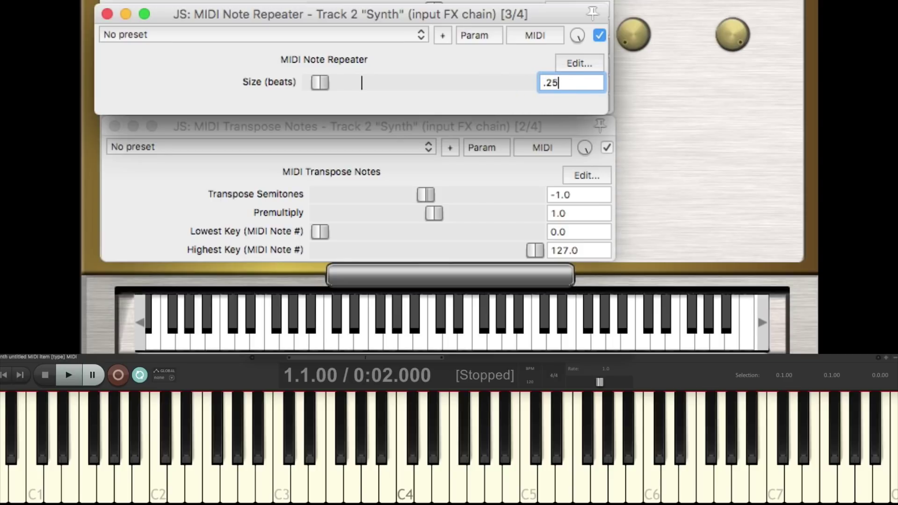
key(space)
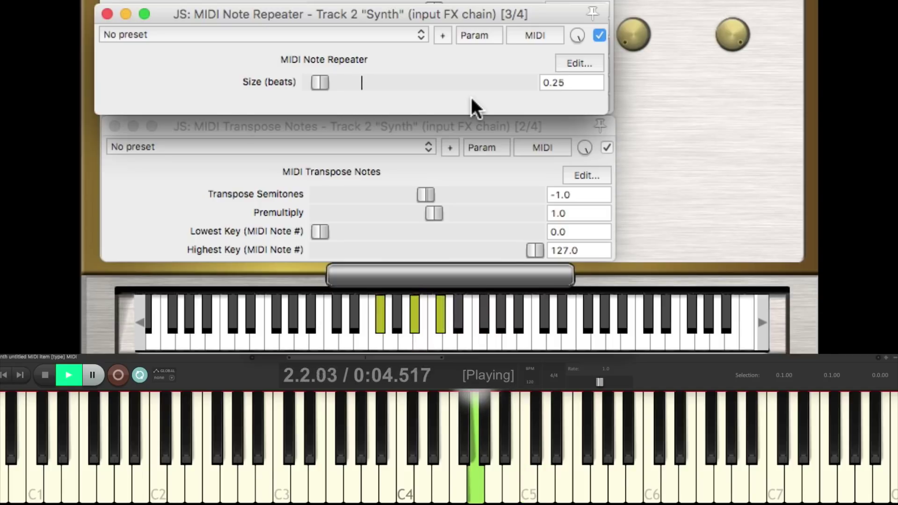
key(space)
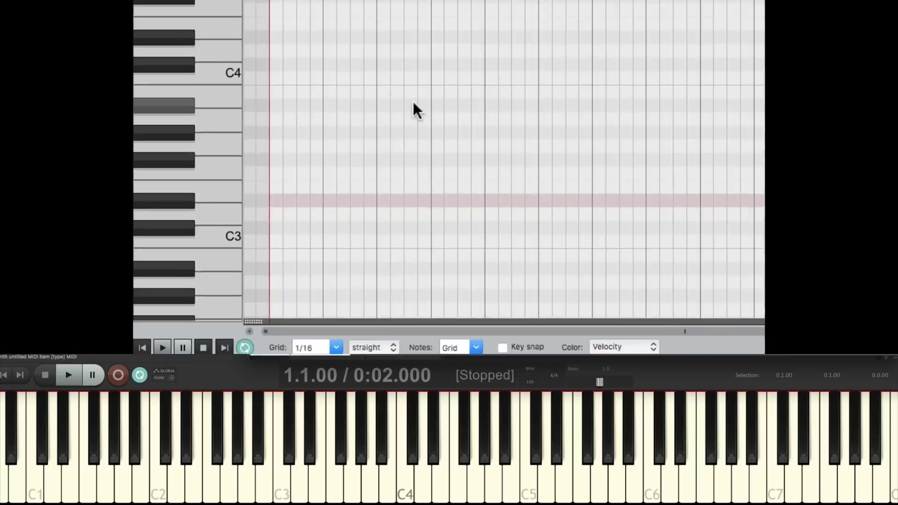
- Record the repeated chords as MIDI notes across measures 1 to 4 of the Synth item and play the recording back
key(super+r)
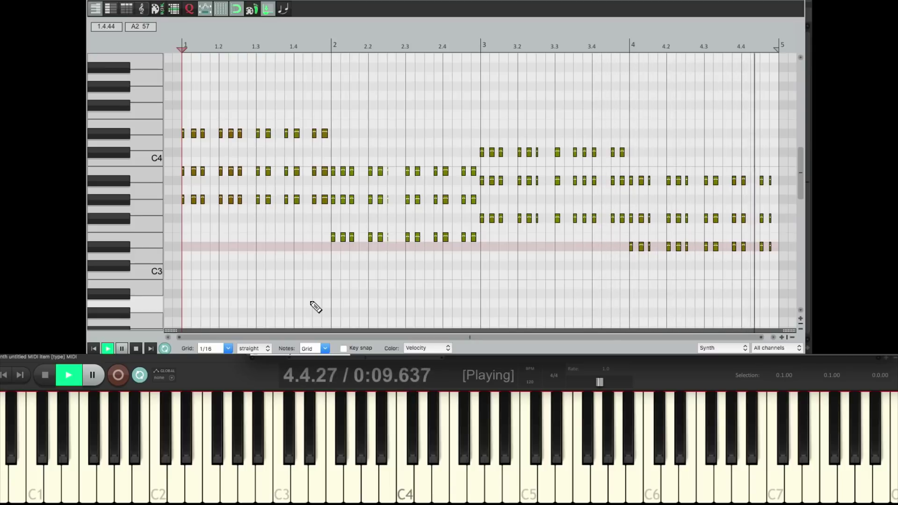
key(space)
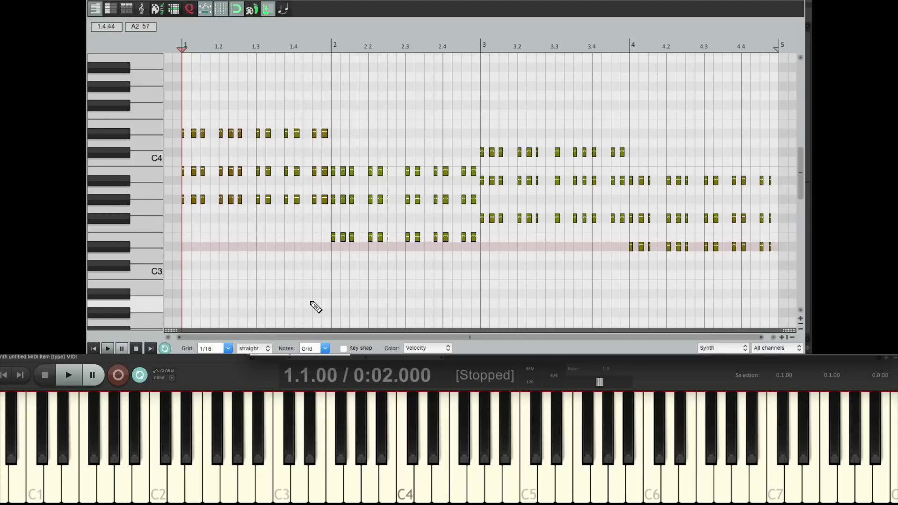
key(space)
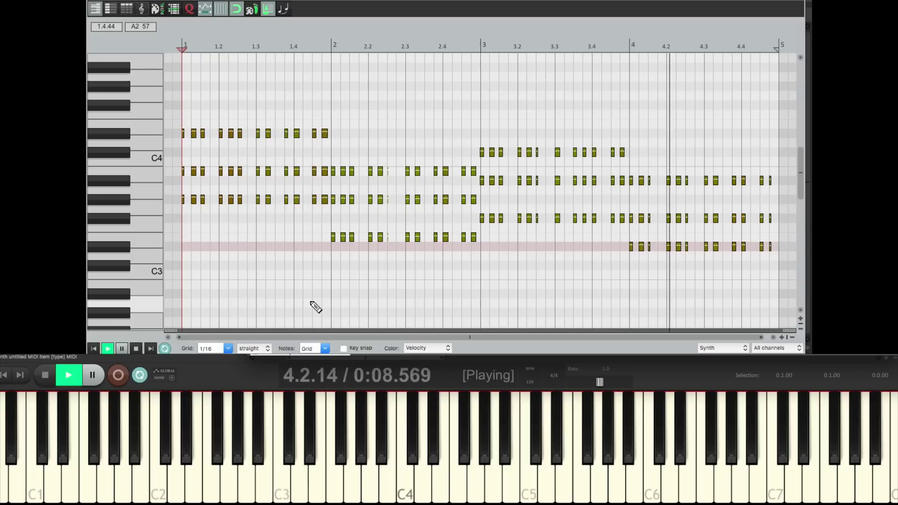
key(space)
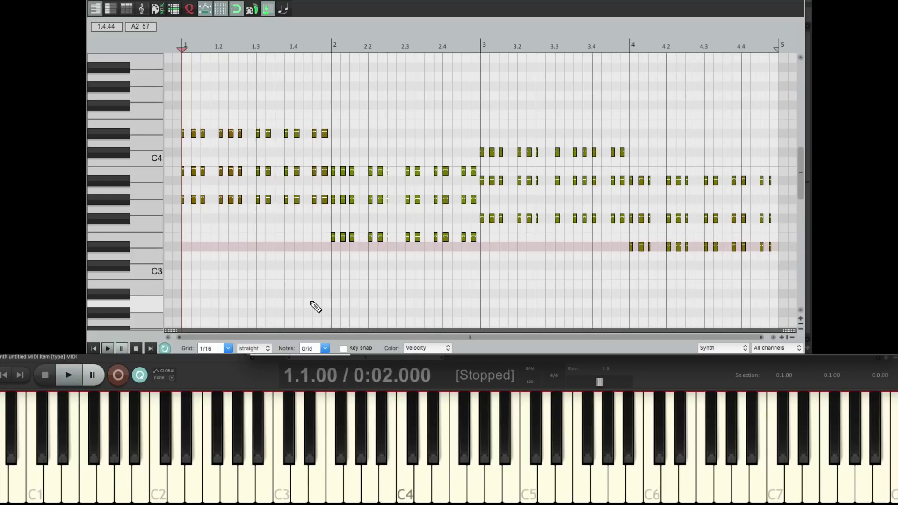